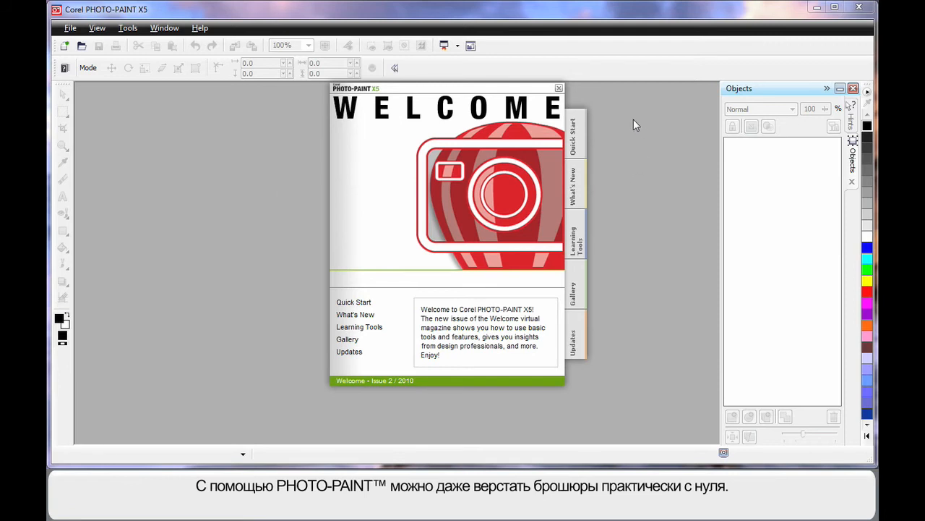
From the Welcome screen's Quick Start, browse to the Pictures library to open an existing image.
{"action": "left_click", "coordinate": [576, 147]}
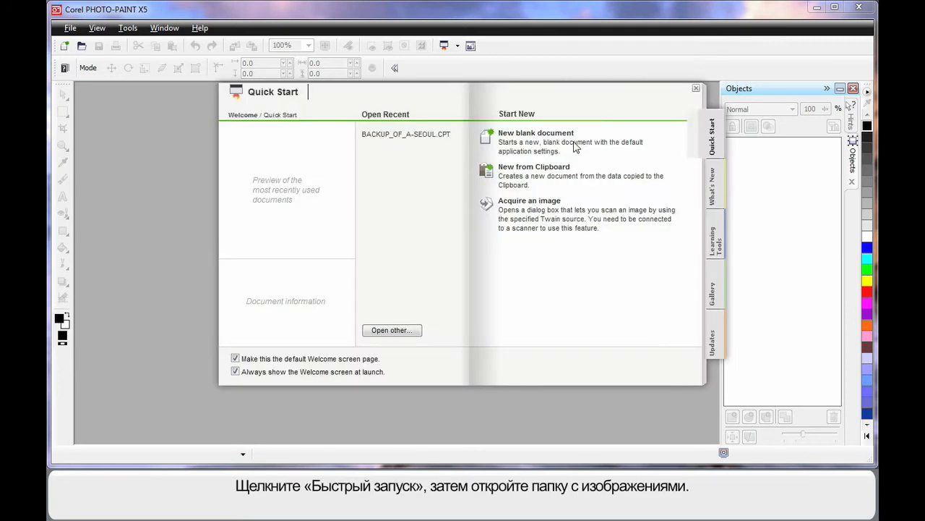
{"action": "left_click", "coordinate": [392, 330]}
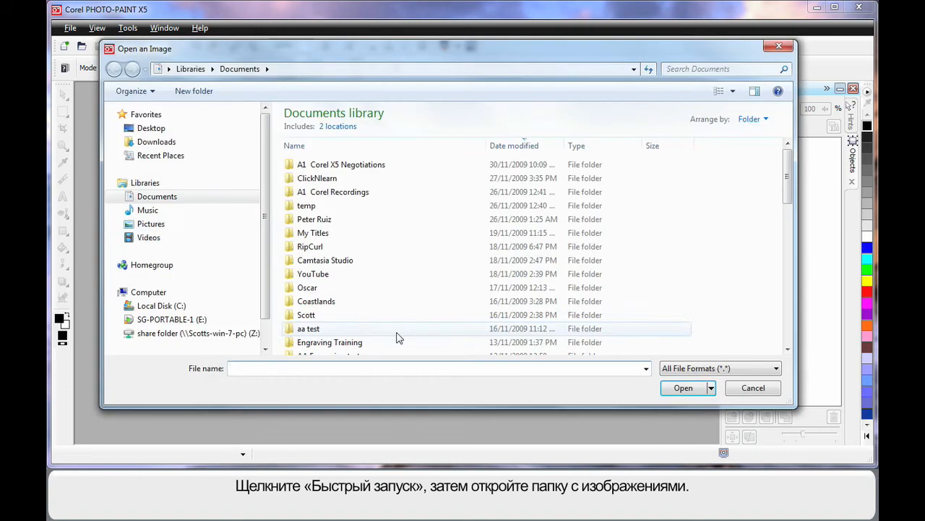
{"action": "left_click", "coordinate": [151, 223]}
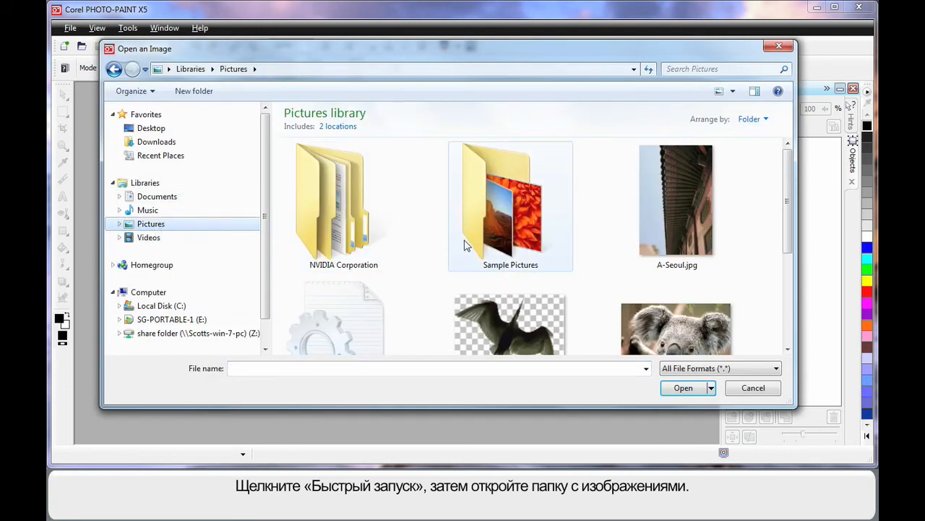
Open A-Seoul.jpg, maximize its document window and fit the image to the window.
{"action": "double_click", "coordinate": [686, 206]}
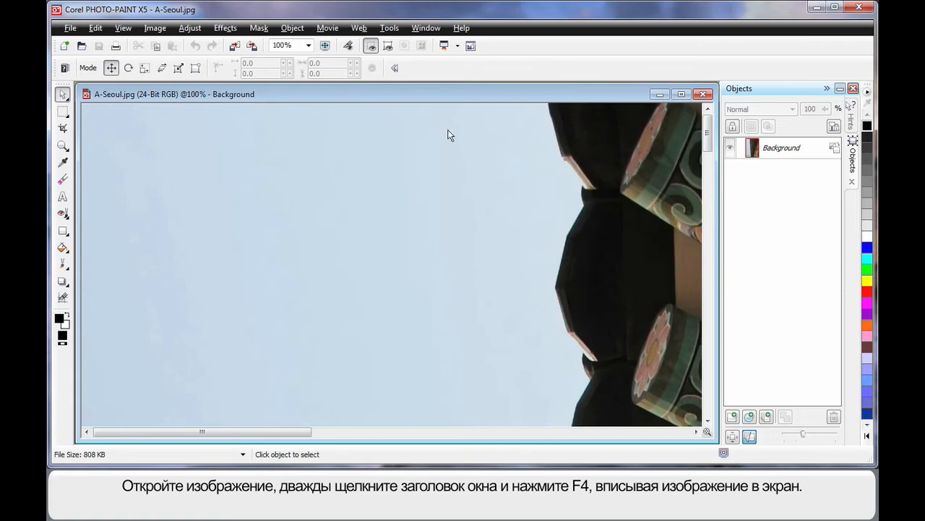
{"action": "double_click", "coordinate": [373, 95]}
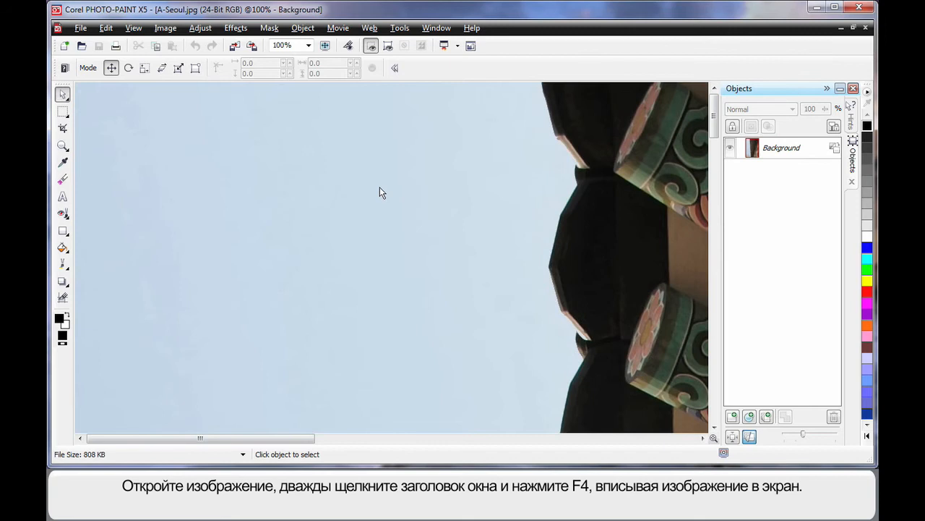
{"action": "key", "text": "F4"}
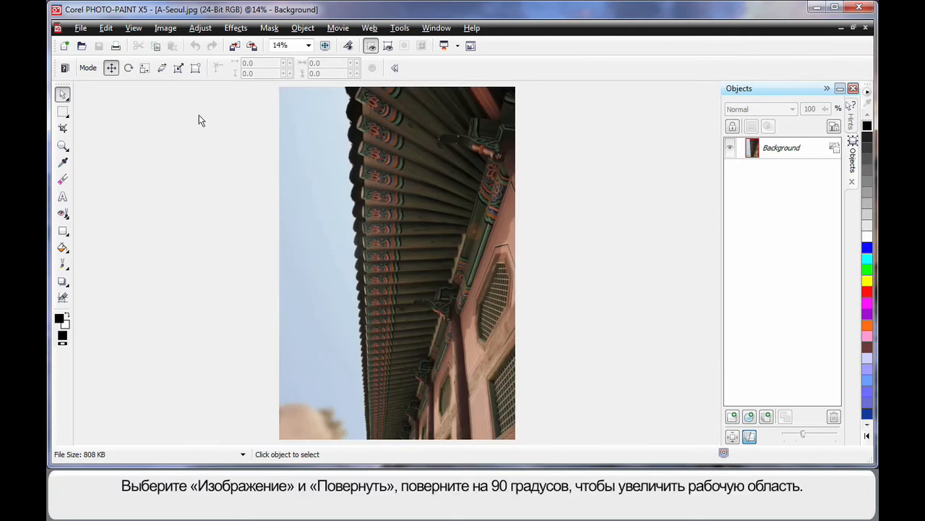
Rotate the photo 90° clockwise so the roof runs horizontally, then fit it to the window.
{"action": "left_click", "coordinate": [168, 31]}
{"action": "mouse_move", "coordinate": [183, 293]}
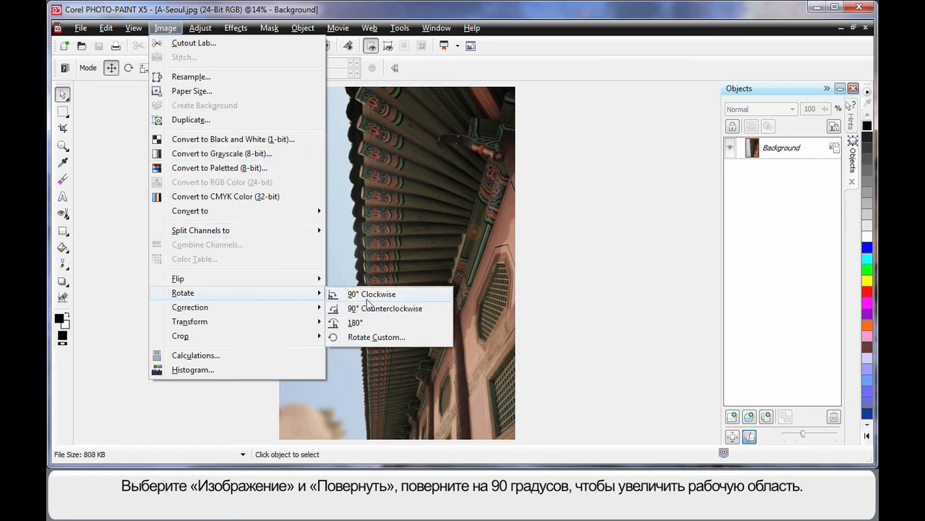
{"action": "left_click", "coordinate": [371, 294]}
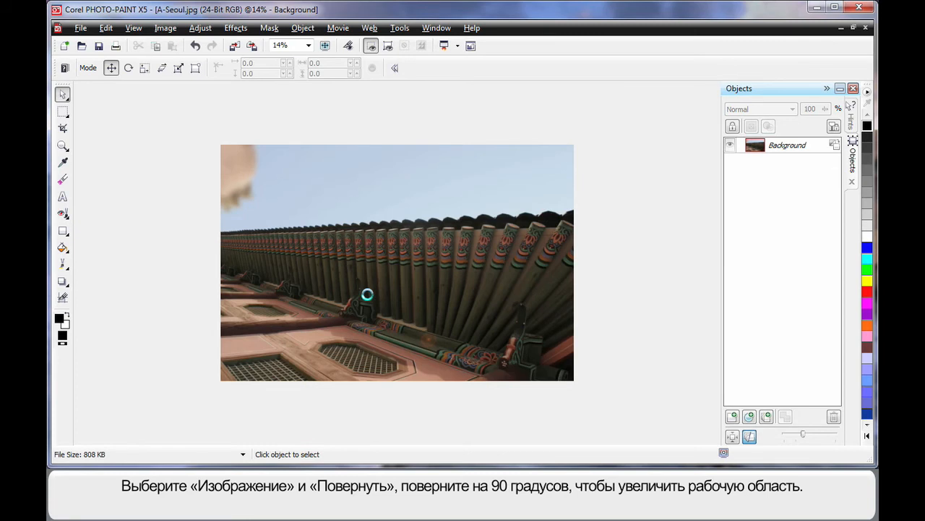
{"action": "key", "text": "F4"}
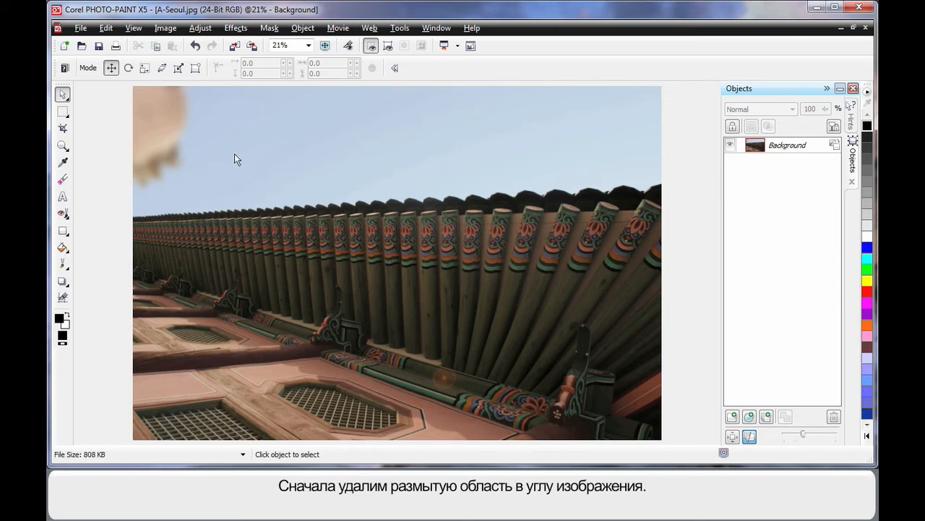
With the Clone tool sourced from clear sky, paint over the blurry beige top-left patch.
{"action": "left_click", "coordinate": [67, 217]}
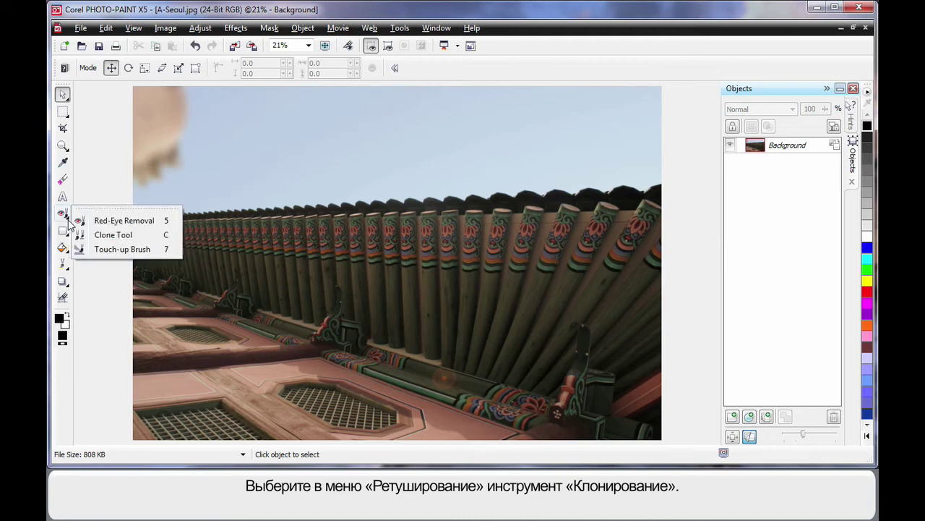
{"action": "left_click", "coordinate": [112, 235]}
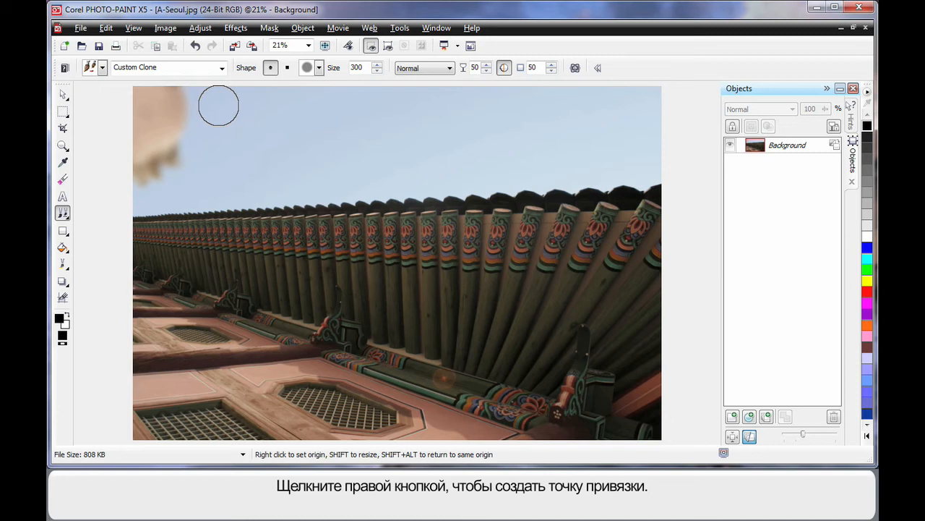
{"action": "right_click", "coordinate": [226, 107]}
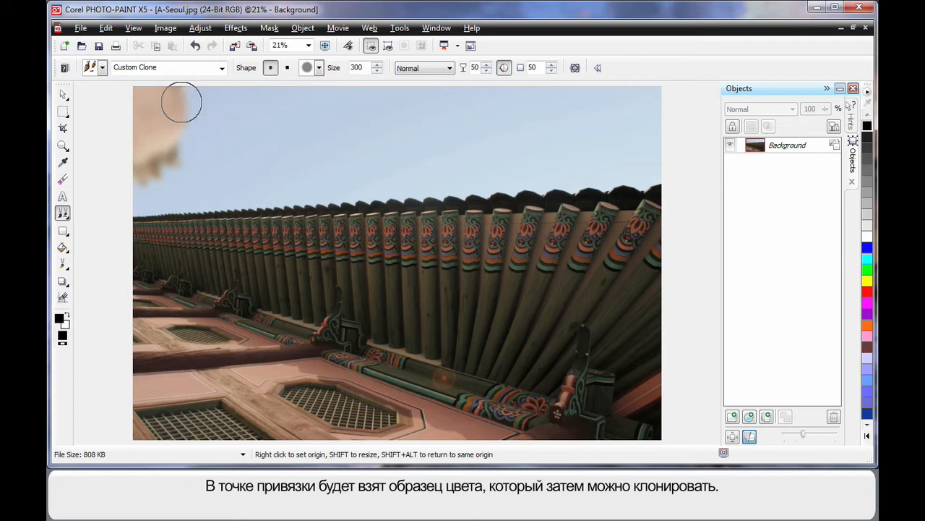
{"action": "mouse_move", "coordinate": [181, 104]}
{"action": "left_mouse_down"}
{"action": "mouse_move", "coordinate": [179, 150]}
{"action": "mouse_move", "coordinate": [176, 99]}
{"action": "left_mouse_up"}
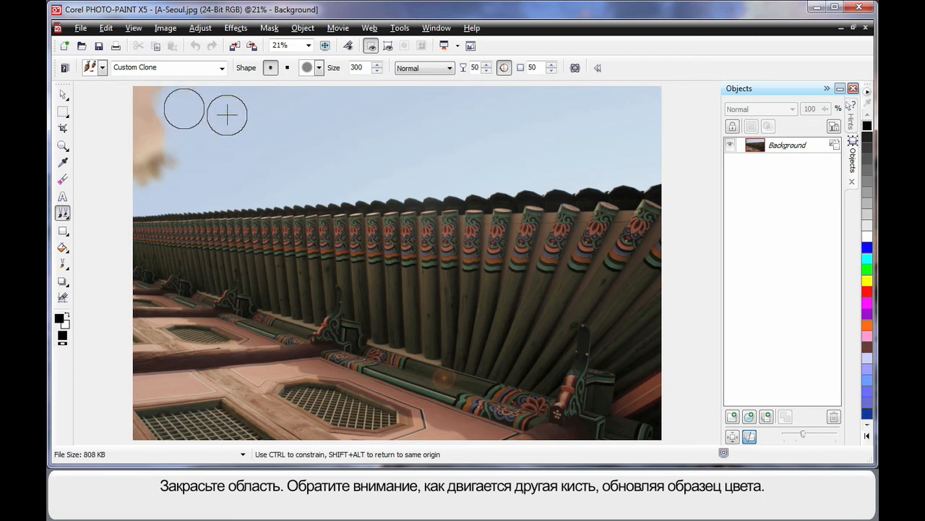
{"action": "mouse_move", "coordinate": [177, 100]}
{"action": "left_mouse_down"}
{"action": "mouse_move", "coordinate": [168, 173]}
{"action": "mouse_move", "coordinate": [136, 169]}
{"action": "mouse_move", "coordinate": [158, 108]}
{"action": "mouse_move", "coordinate": [197, 127]}
{"action": "left_mouse_up"}
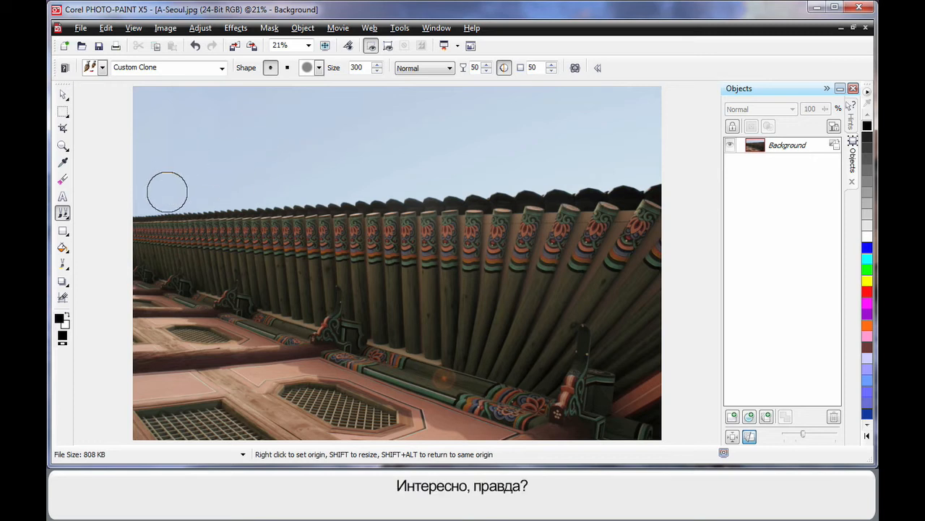
{"action": "left_click_drag", "start_coordinate": [180, 155], "coordinate": [182, 153]}
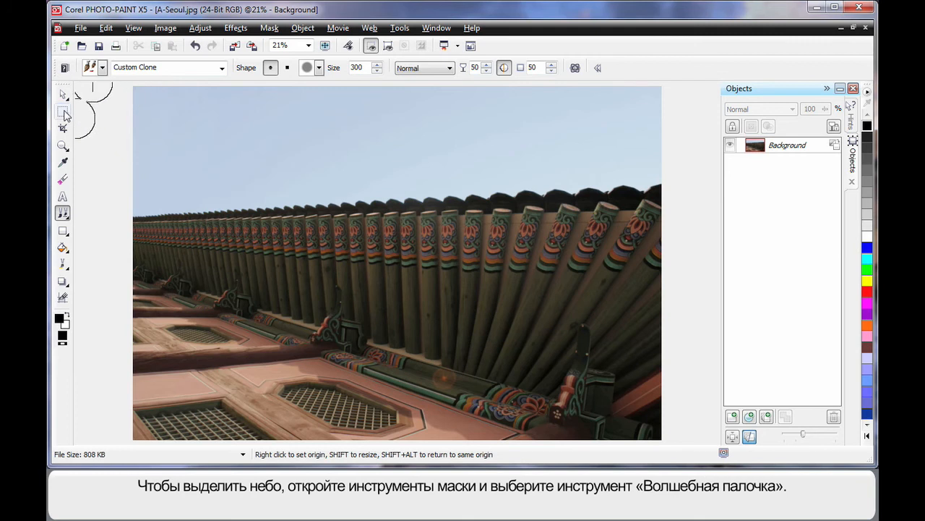
Magic-wand mask the sky in Additive mode at tolerance 12, then invert so the building is masked.
{"action": "left_click", "coordinate": [63, 112]}
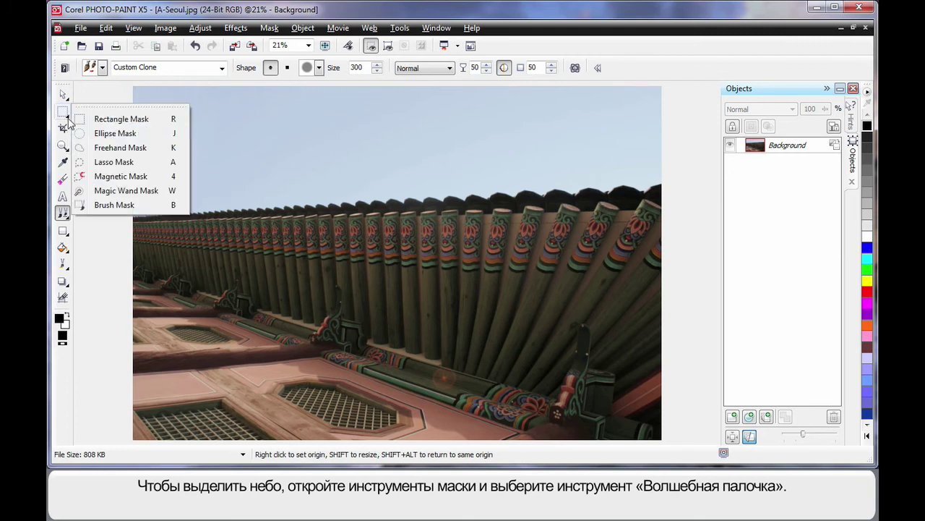
{"action": "left_click", "coordinate": [126, 190]}
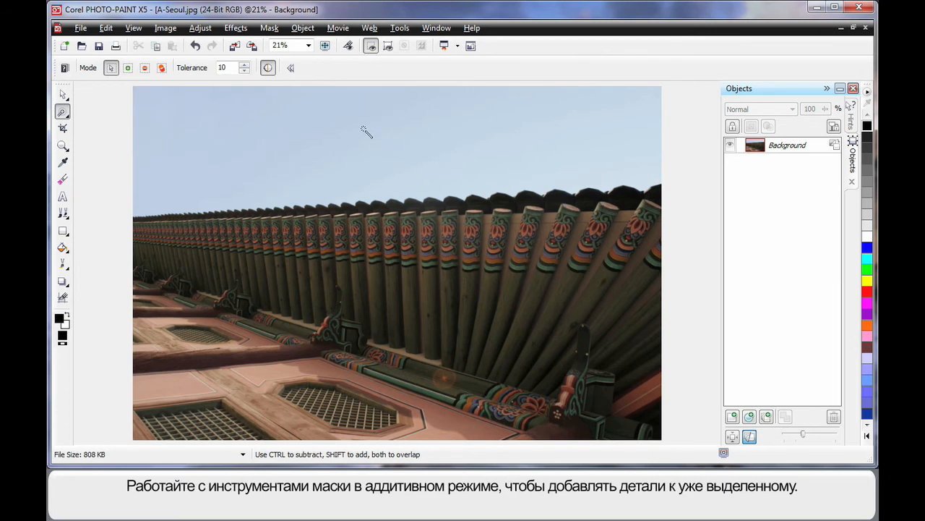
{"action": "left_click", "coordinate": [128, 67]}
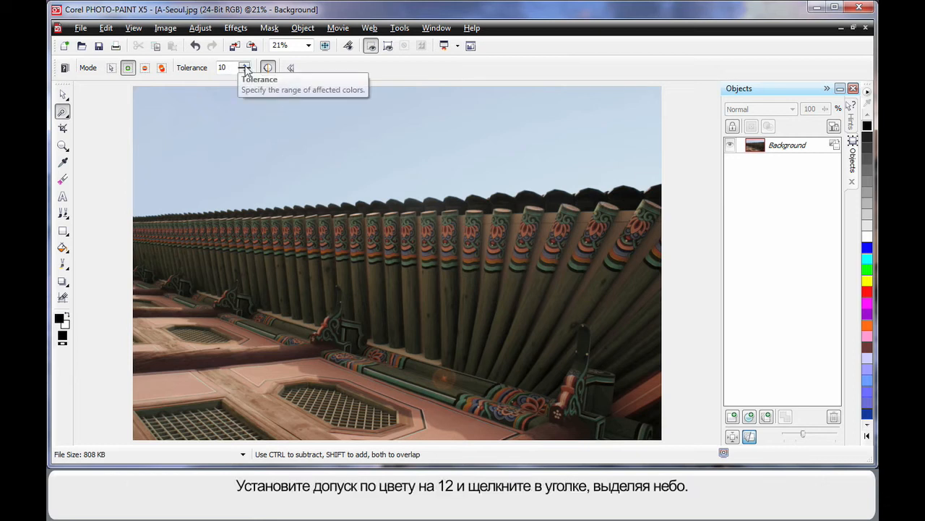
{"action": "left_click", "coordinate": [245, 64]}
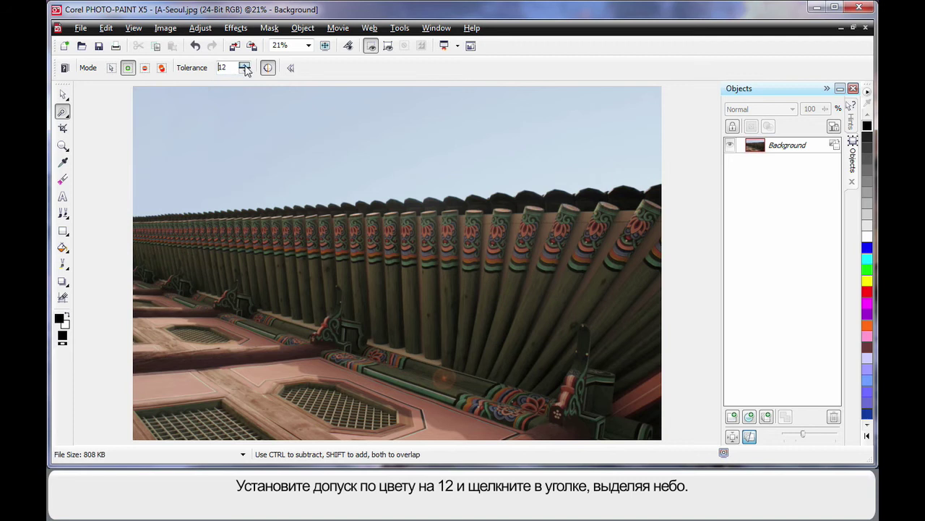
{"action": "left_click", "coordinate": [152, 99]}
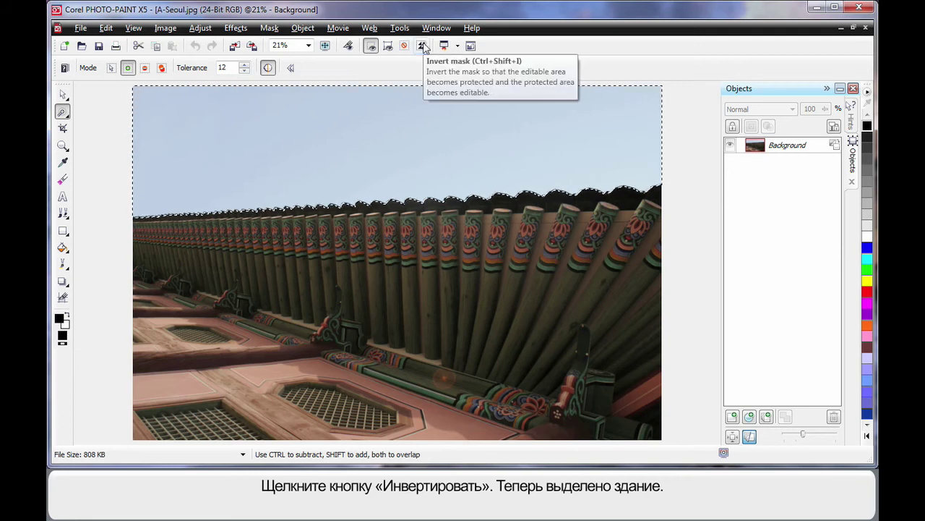
{"action": "left_click", "coordinate": [424, 48]}
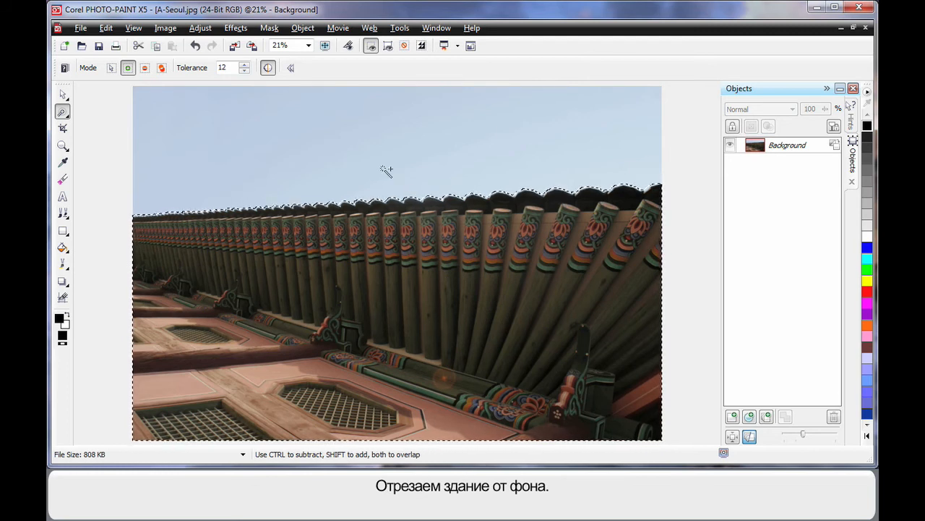
Cut the masked building into its own Object 1 via Object > Create > Cut Selection.
{"action": "left_click", "coordinate": [304, 27]}
{"action": "mouse_move", "coordinate": [320, 42]}
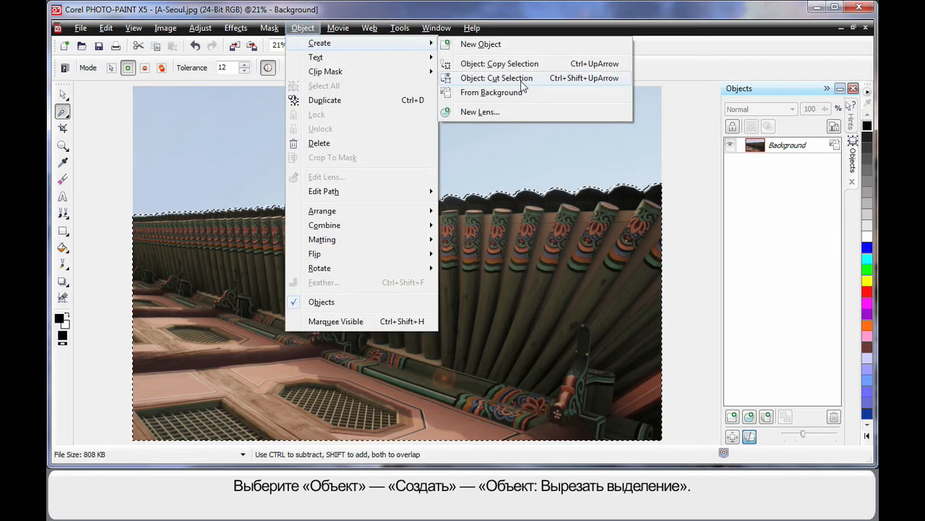
{"action": "left_click", "coordinate": [526, 80]}
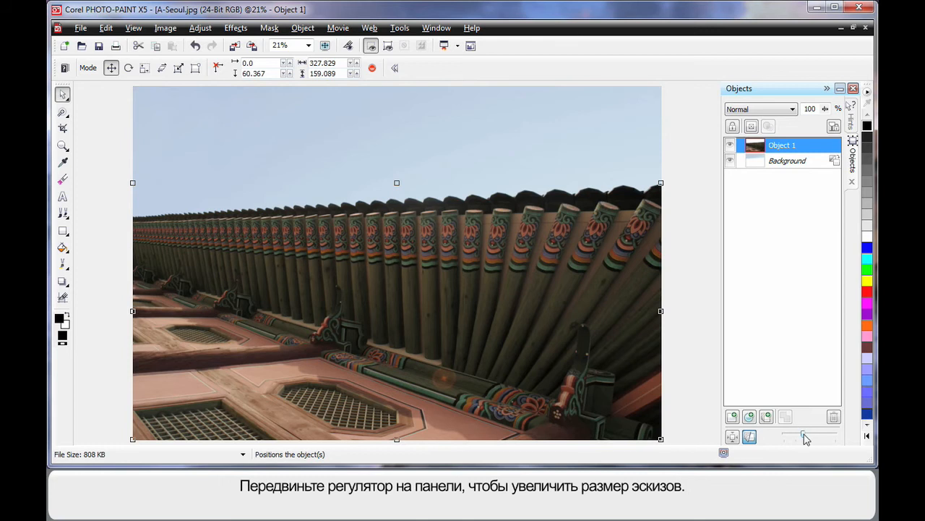
Enlarge the Objects docker thumbnails, show them at object extents, and select the Background.
{"action": "left_click_drag", "start_coordinate": [807, 438], "coordinate": [832, 438]}
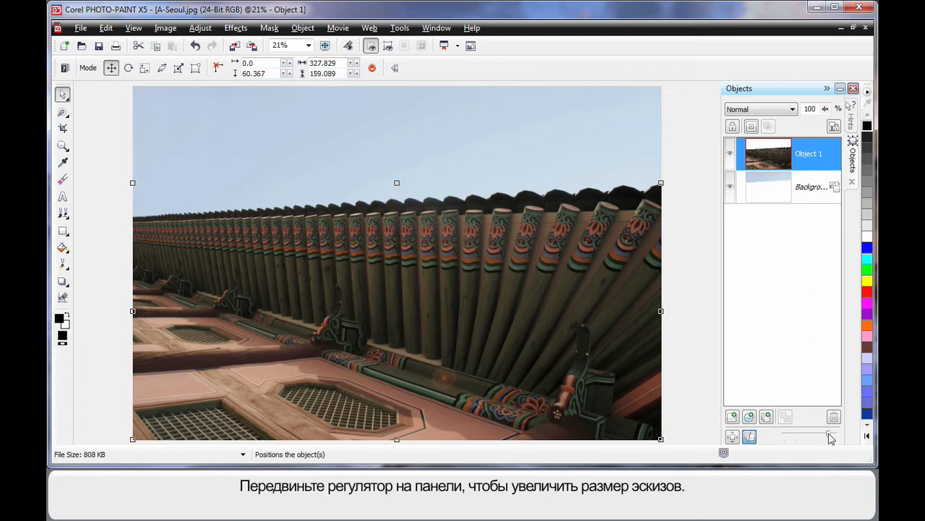
{"action": "left_click_drag", "start_coordinate": [831, 437], "coordinate": [838, 438]}
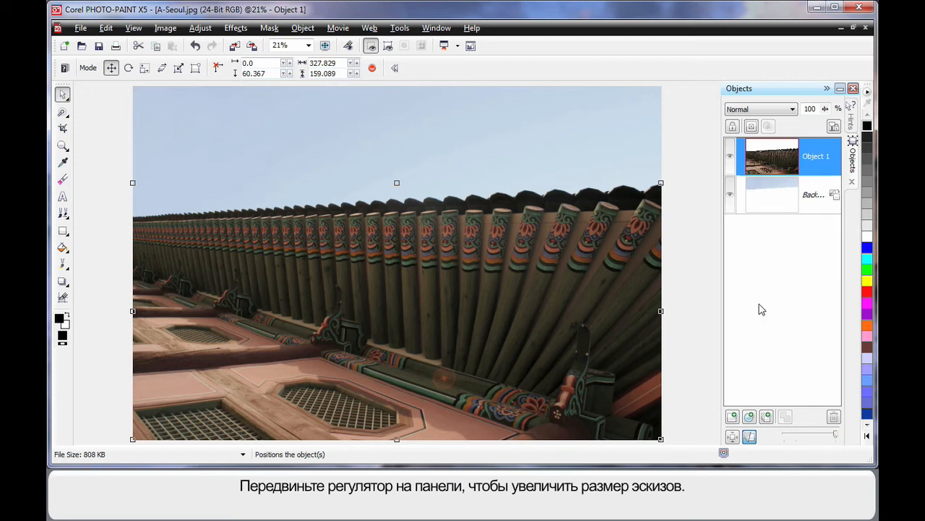
{"action": "left_click", "coordinate": [733, 438]}
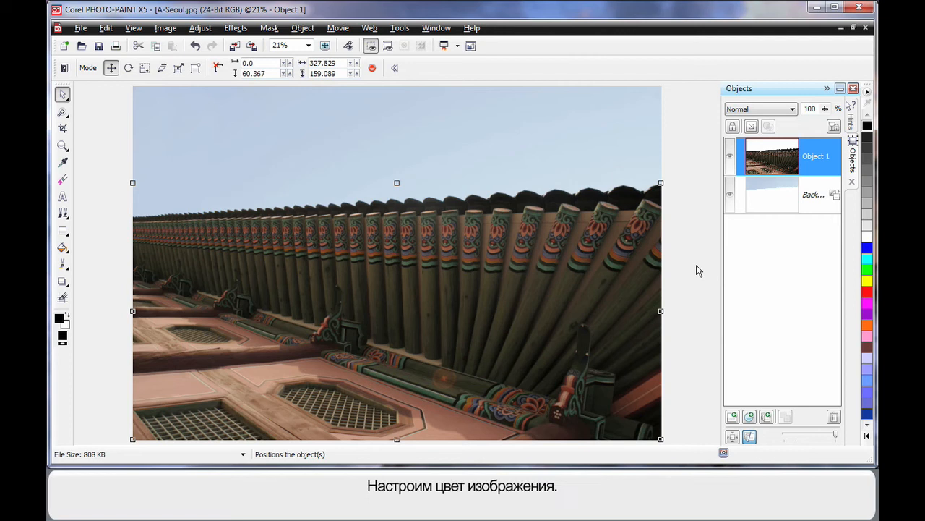
{"action": "left_click", "coordinate": [766, 198]}
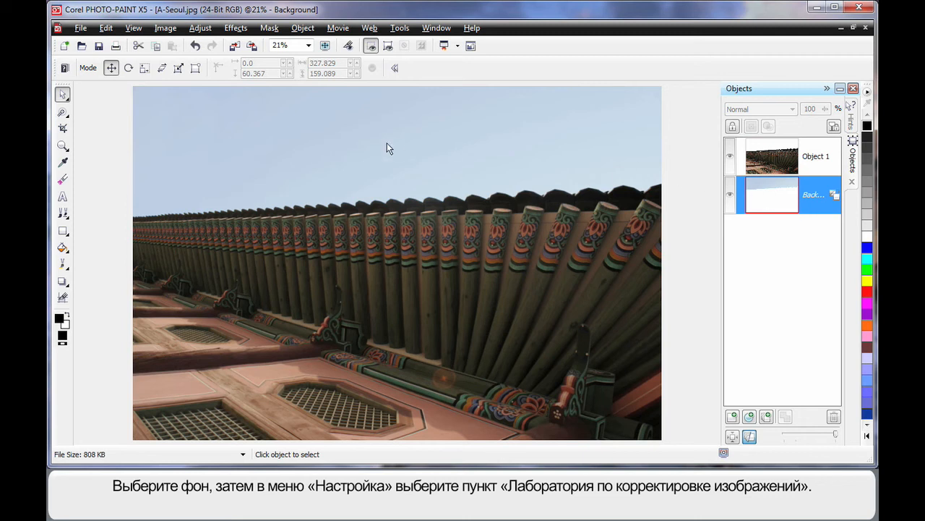
Open Adjust > Image Adjustment Lab on the Background object.
{"action": "left_click", "coordinate": [200, 28]}
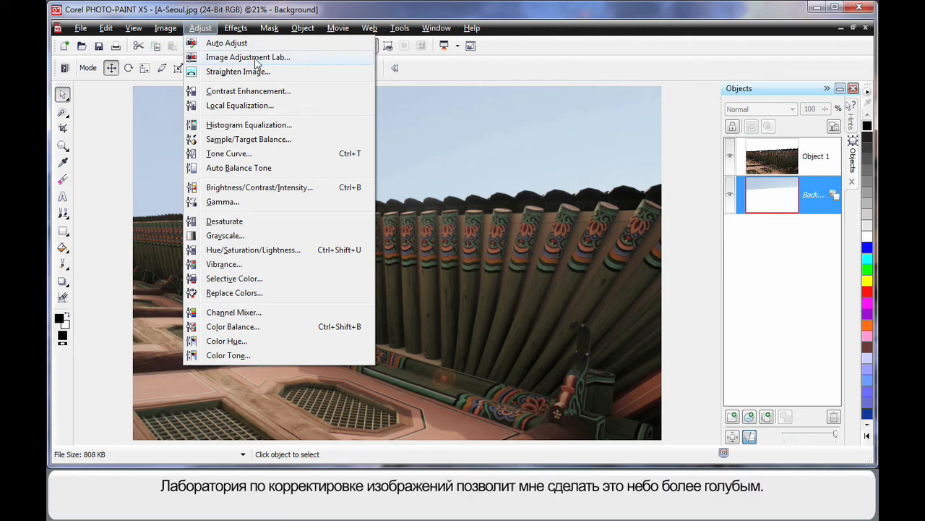
{"action": "left_click", "coordinate": [248, 58]}
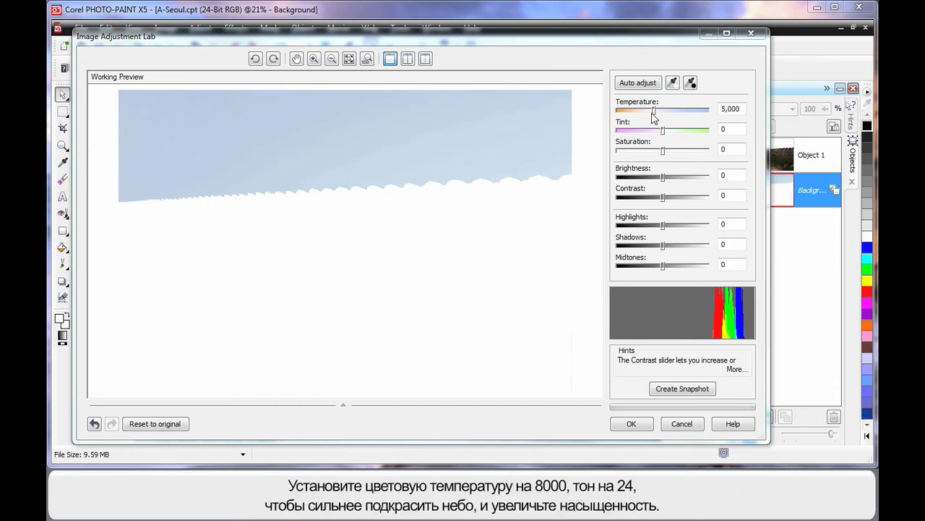
Deepen the sky: temperature ~8,063, tint 24, contrast -14, and apply.
{"action": "left_click_drag", "start_coordinate": [655, 111], "coordinate": [694, 114]}
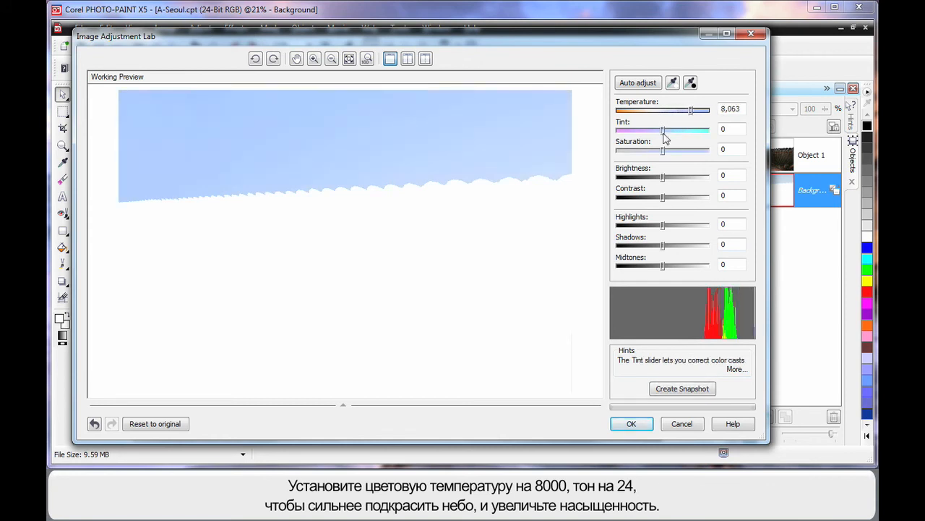
{"action": "mouse_move", "coordinate": [663, 130]}
{"action": "left_mouse_down"}
{"action": "mouse_move", "coordinate": [675, 132]}
{"action": "mouse_move", "coordinate": [675, 153]}
{"action": "left_mouse_up"}
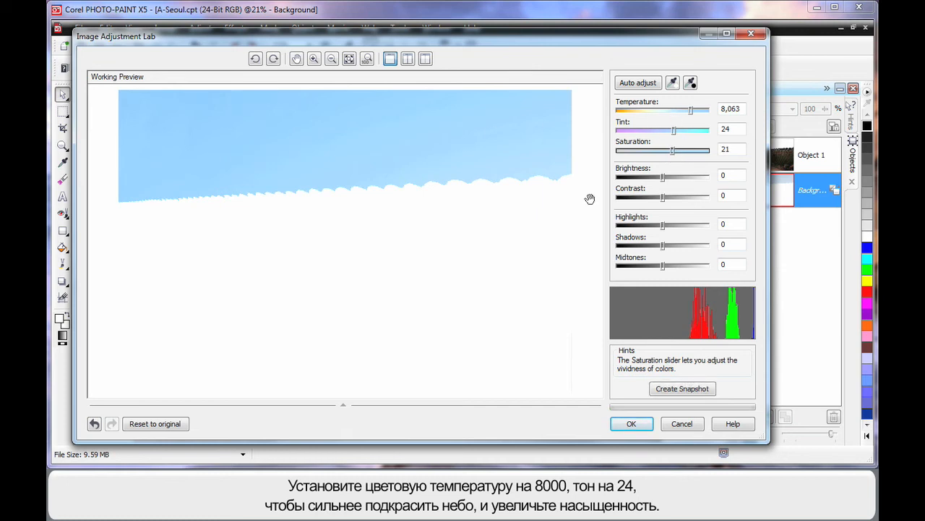
{"action": "left_click_drag", "start_coordinate": [663, 196], "coordinate": [660, 201]}
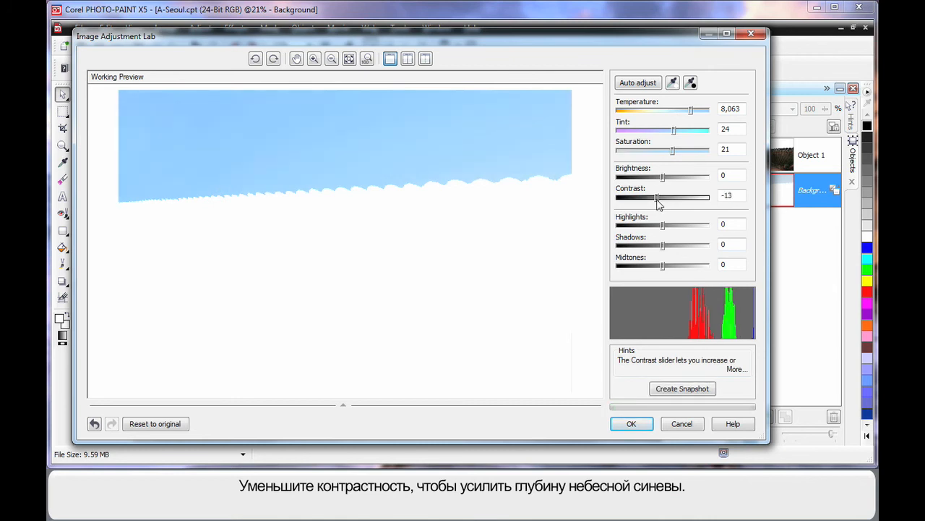
{"action": "left_click_drag", "start_coordinate": [659, 198], "coordinate": [658, 198]}
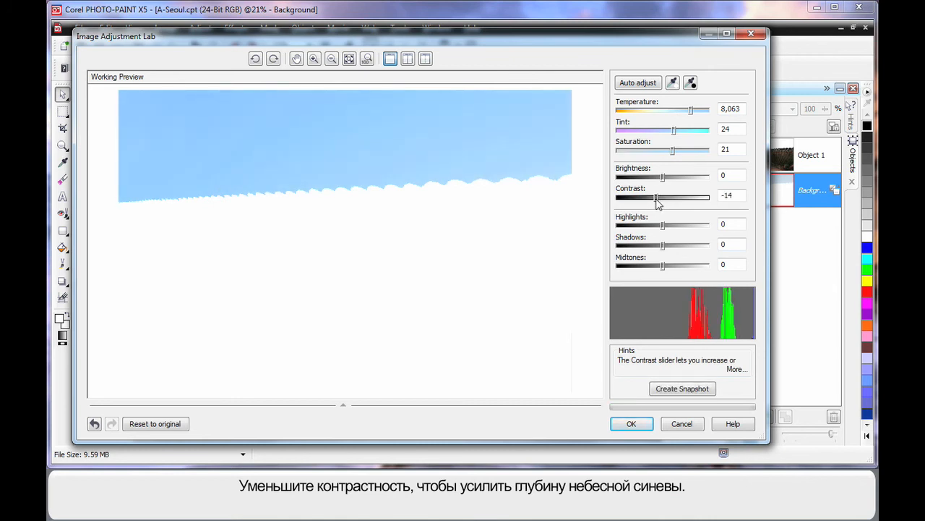
{"action": "left_click", "coordinate": [631, 423]}
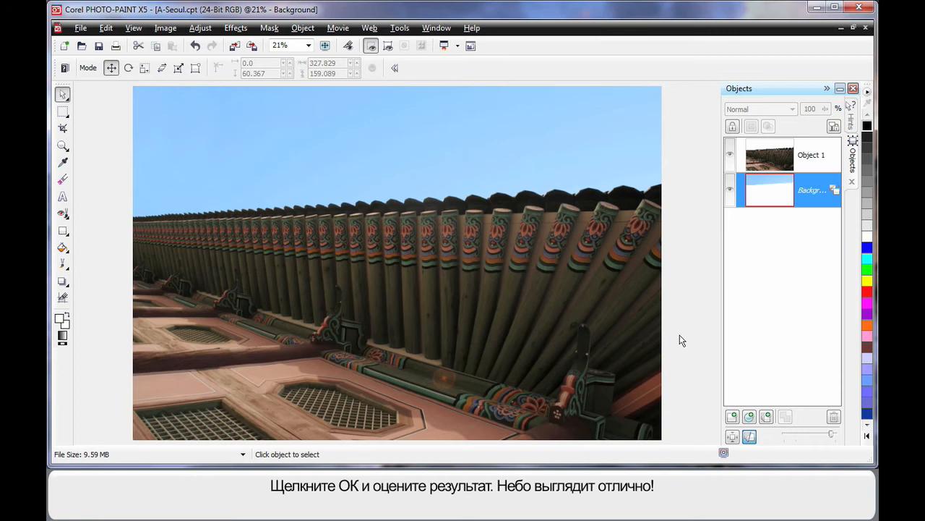
Select Object 1, the building, and open the Adjust menu for it.
{"action": "left_click", "coordinate": [776, 159]}
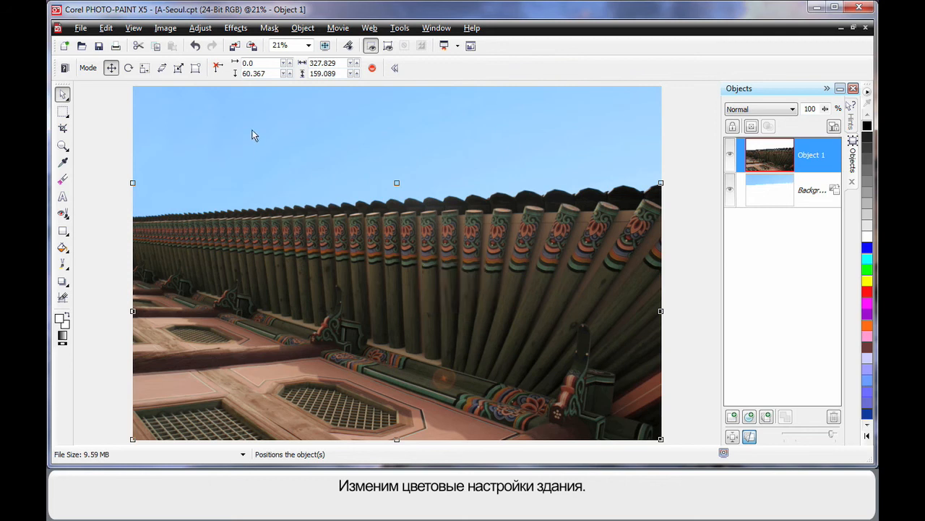
{"action": "left_click", "coordinate": [200, 27]}
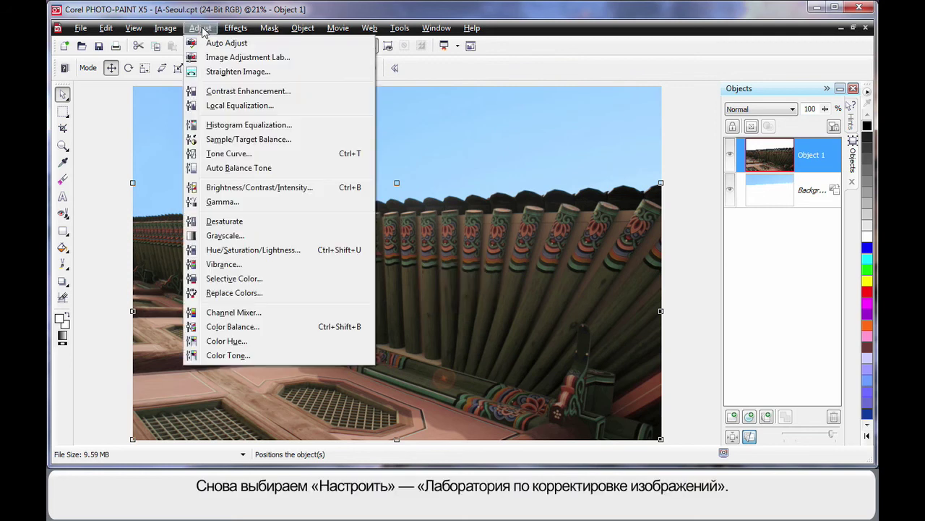
In Image Adjustment Lab give the building saturation 21, contrast 20 and midtones 14.
{"action": "left_click", "coordinate": [248, 57]}
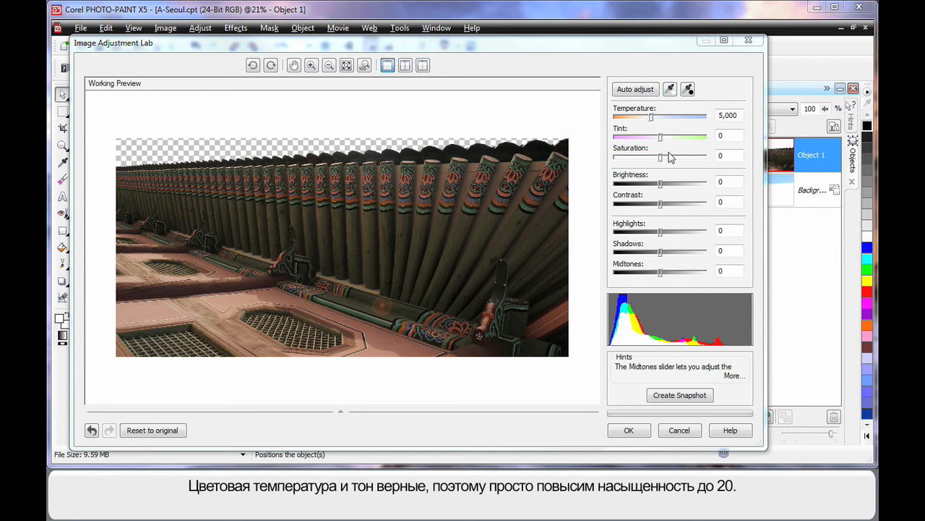
{"action": "left_click_drag", "start_coordinate": [660, 157], "coordinate": [673, 159]}
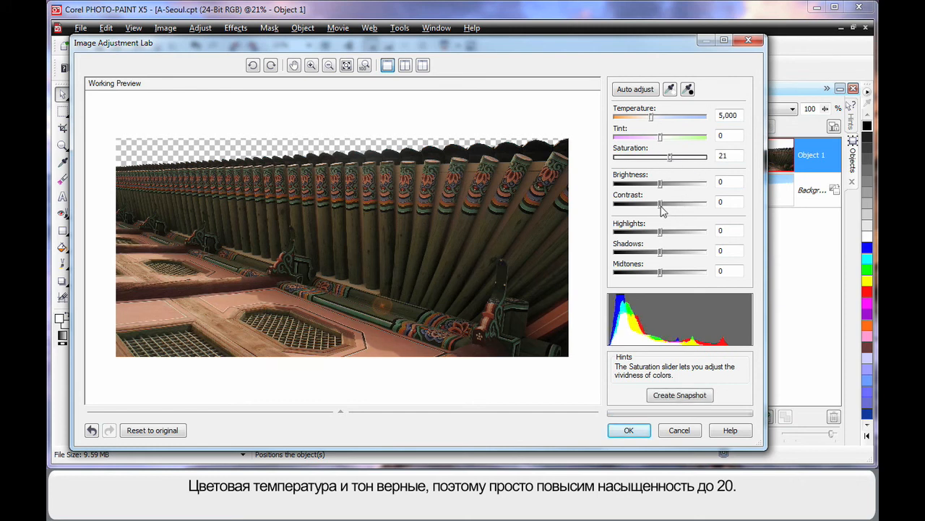
{"action": "left_click_drag", "start_coordinate": [660, 204], "coordinate": [672, 207]}
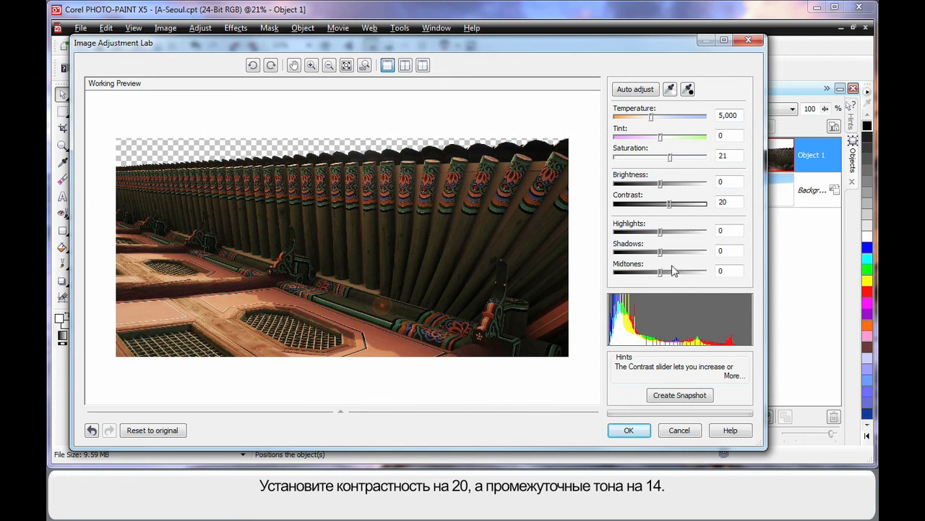
{"action": "left_click_drag", "start_coordinate": [660, 273], "coordinate": [670, 274]}
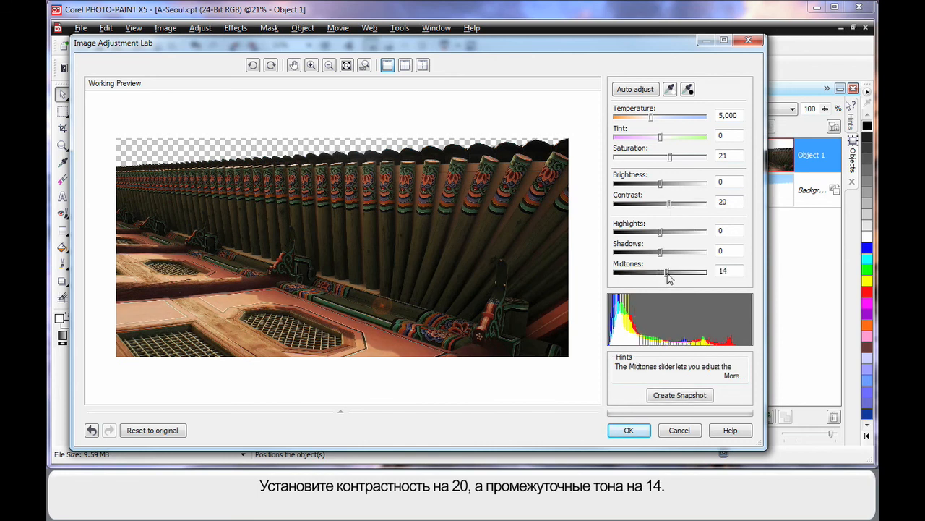
Snapshot the settings, compare against the reset original several times, then apply the adjustment.
{"action": "left_click", "coordinate": [680, 395]}
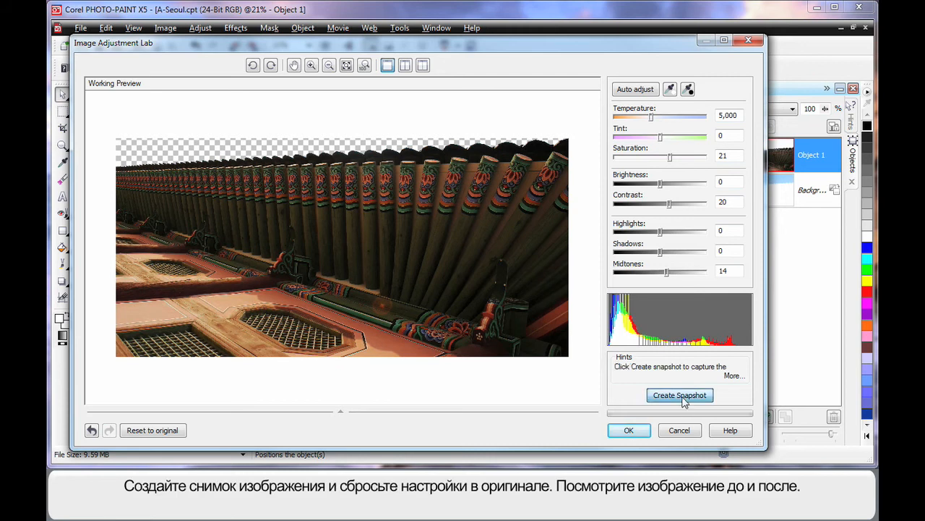
{"action": "left_click", "coordinate": [152, 431]}
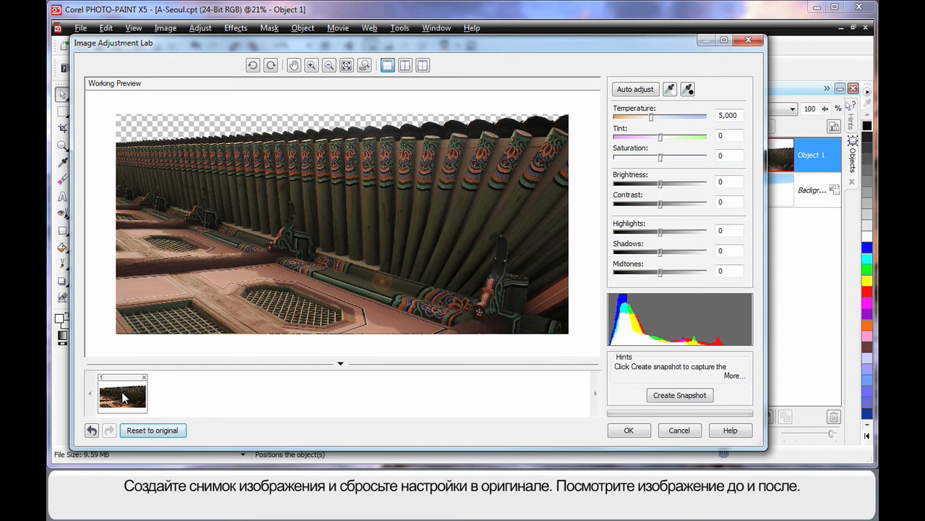
{"action": "left_click", "coordinate": [123, 397]}
{"action": "left_click", "coordinate": [152, 430]}
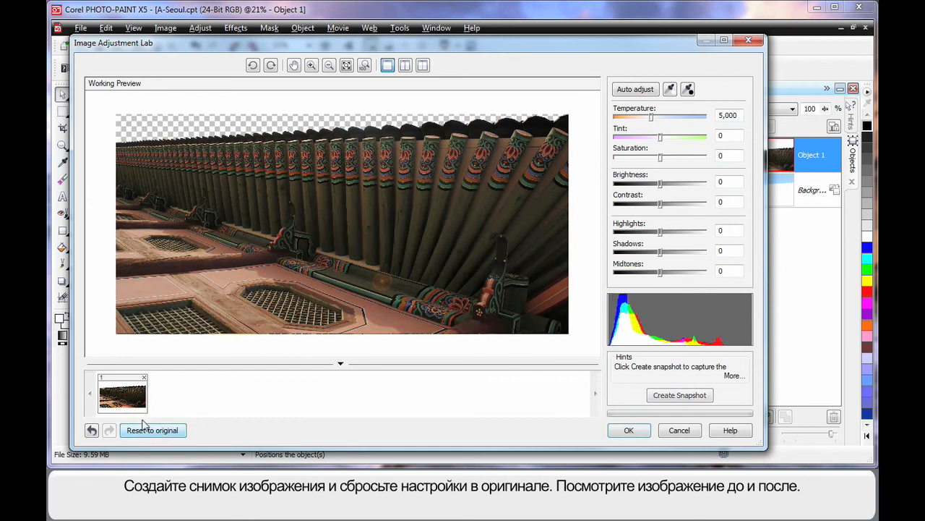
{"action": "left_click", "coordinate": [123, 396]}
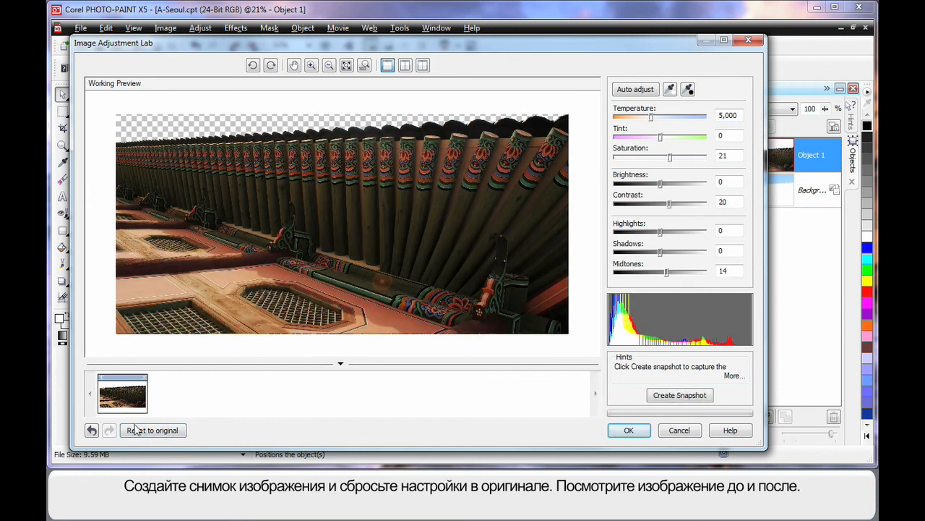
{"action": "left_click", "coordinate": [152, 430]}
{"action": "left_click", "coordinate": [130, 396]}
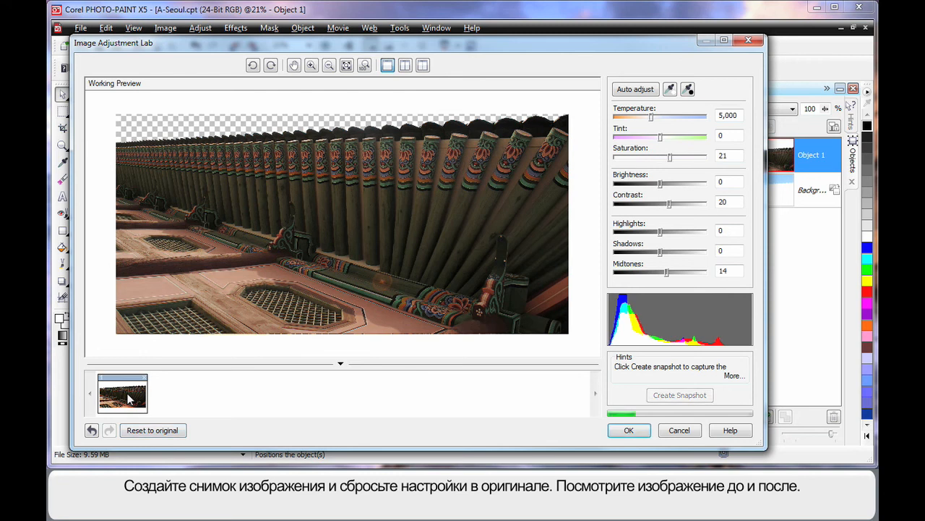
{"action": "left_click", "coordinate": [629, 431]}
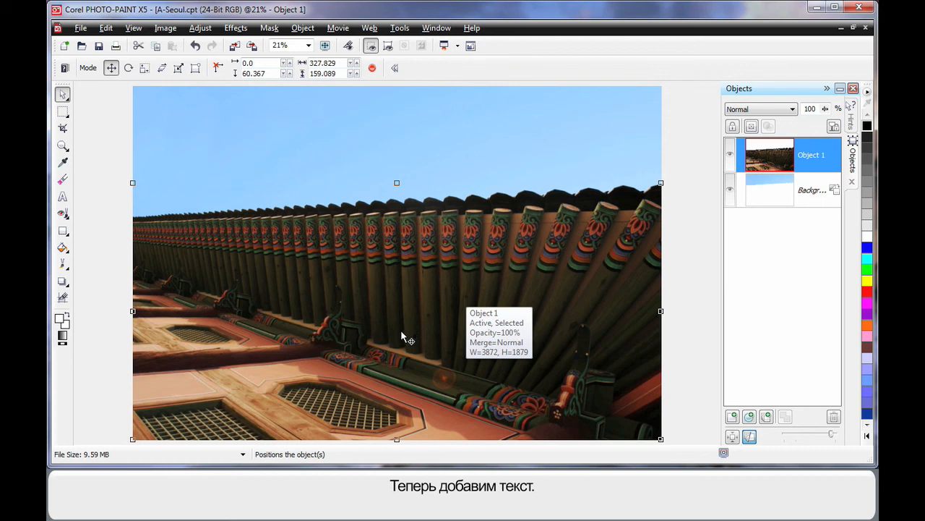
Add white 300 pt Arial text 'Seoul' as a new object across the sky above the roof.
{"action": "left_click", "coordinate": [63, 197]}
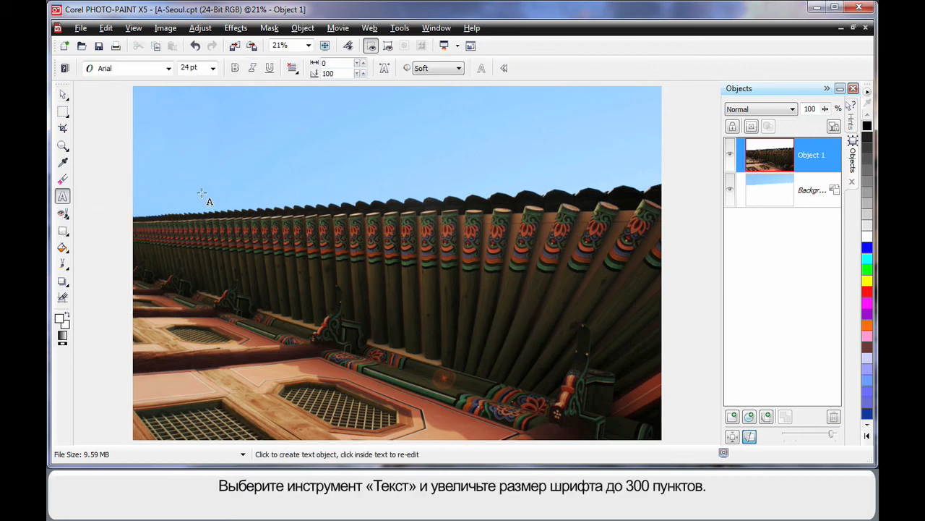
{"action": "left_click", "coordinate": [191, 68]}
{"action": "type", "text": "300"}
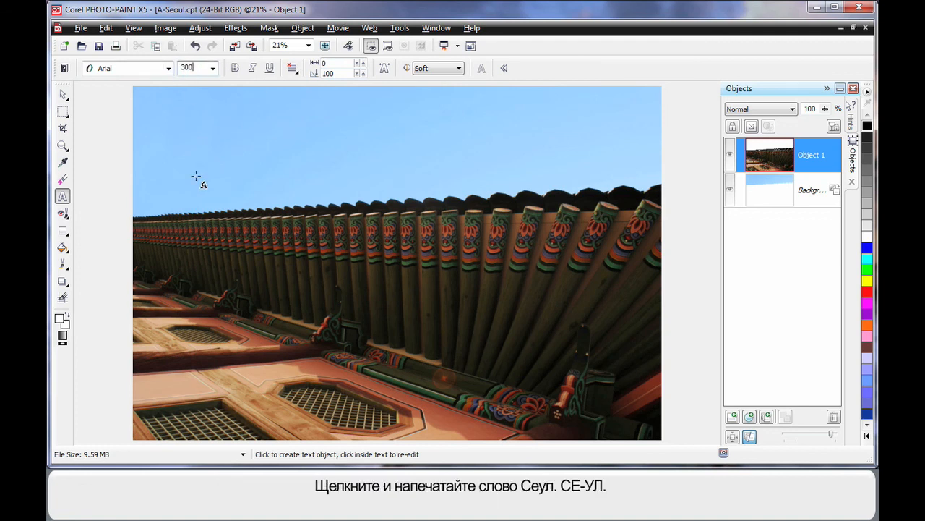
{"action": "left_click", "coordinate": [172, 199]}
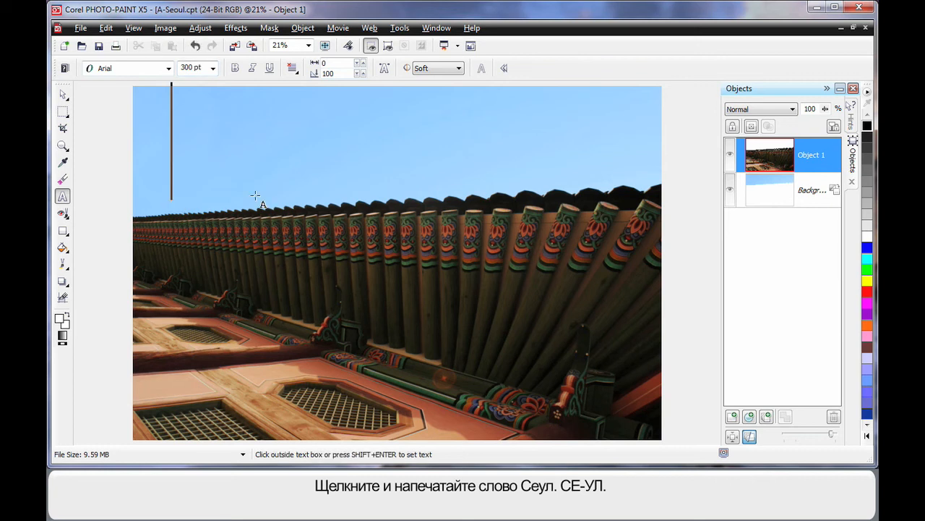
{"action": "type", "text": "Seo"}
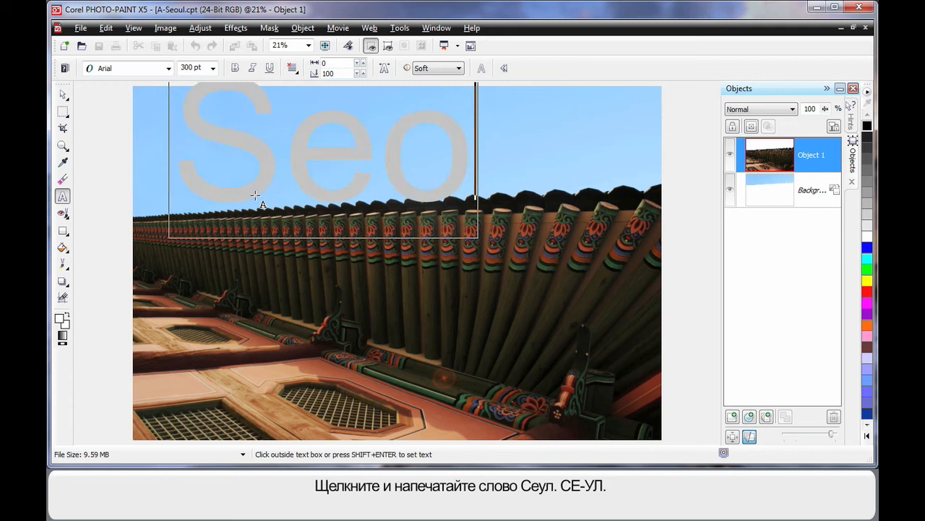
{"action": "type", "text": "ul"}
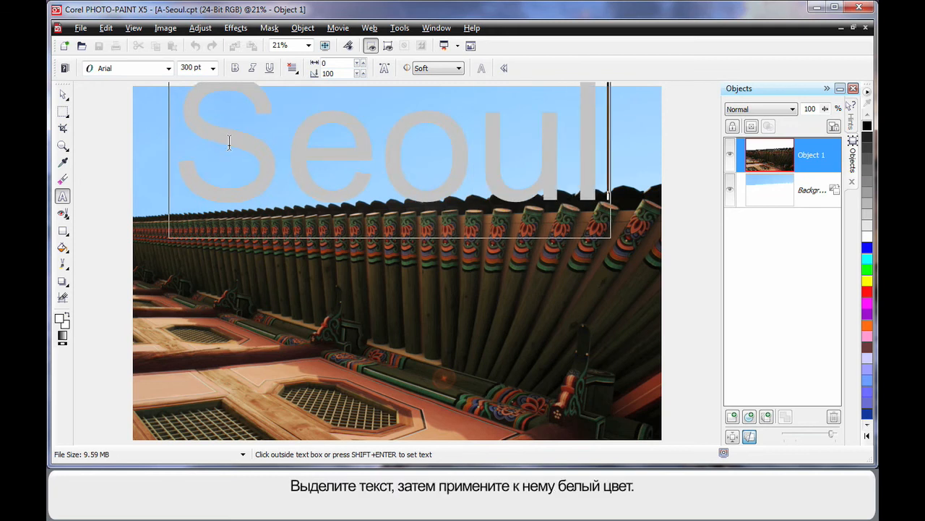
{"action": "left_click_drag", "start_coordinate": [174, 141], "coordinate": [613, 152]}
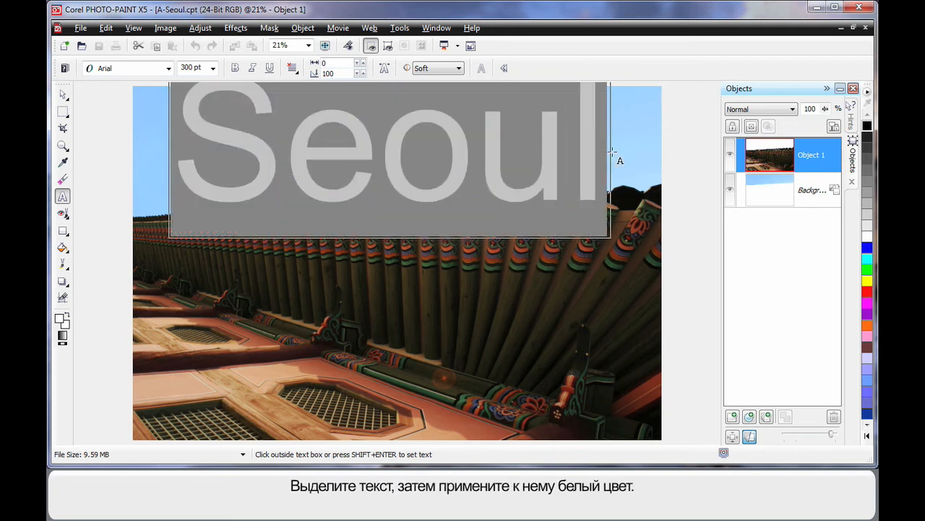
{"action": "left_click", "coordinate": [867, 238]}
{"action": "left_click", "coordinate": [64, 96]}
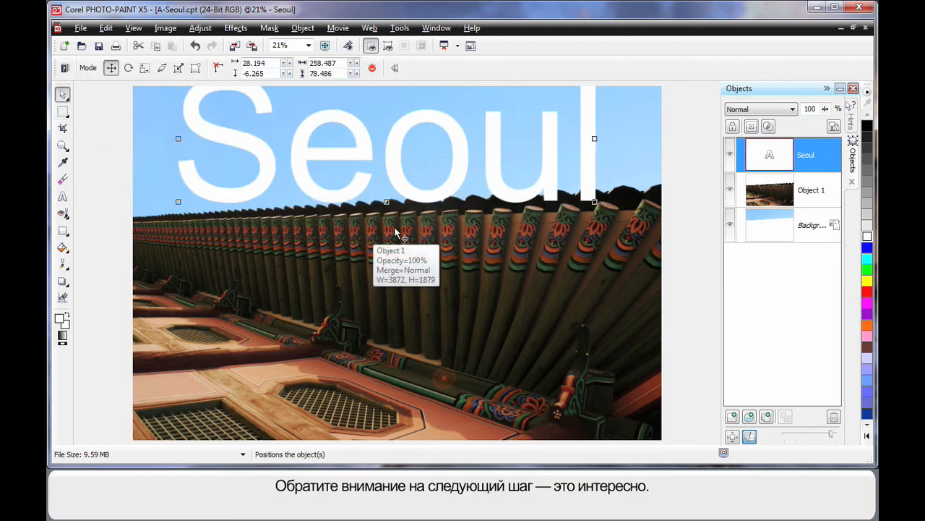
Move 'Seoul' to the left edge, stretch it across the full width, and apply the transform.
{"action": "left_click_drag", "start_coordinate": [443, 201], "coordinate": [414, 185]}
{"action": "left_click_drag", "start_coordinate": [553, 212], "coordinate": [658, 251]}
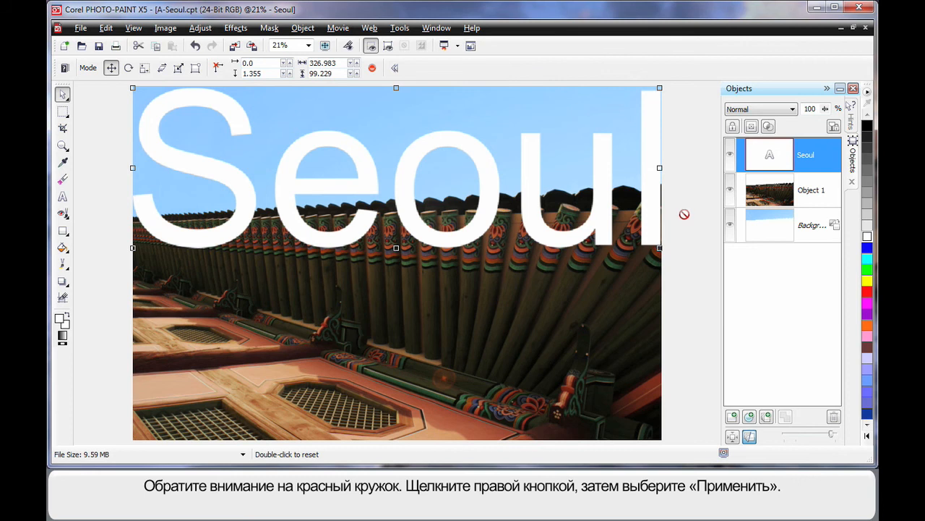
{"action": "right_click", "coordinate": [607, 205]}
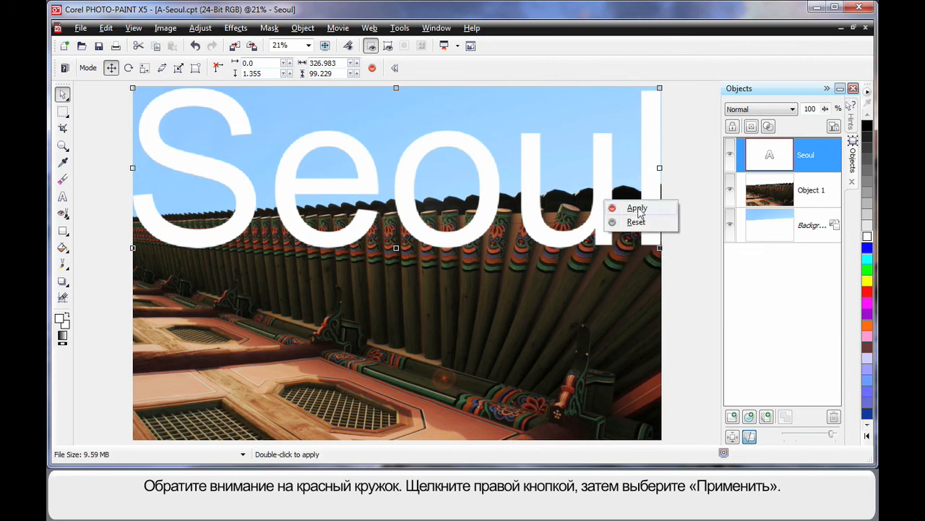
{"action": "left_click", "coordinate": [637, 208]}
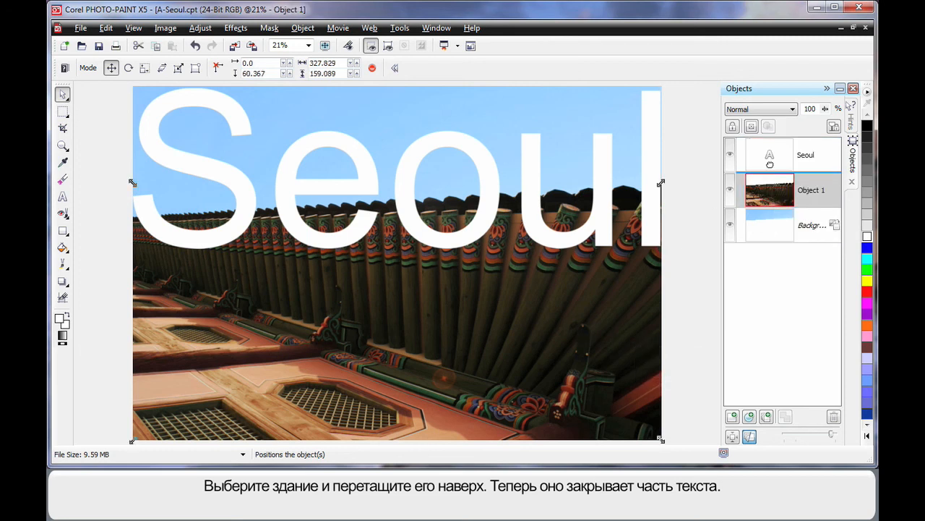
Stack the building object above the 'Seoul' text so it hides the lower letters.
{"action": "left_click_drag", "start_coordinate": [769, 197], "coordinate": [770, 147]}
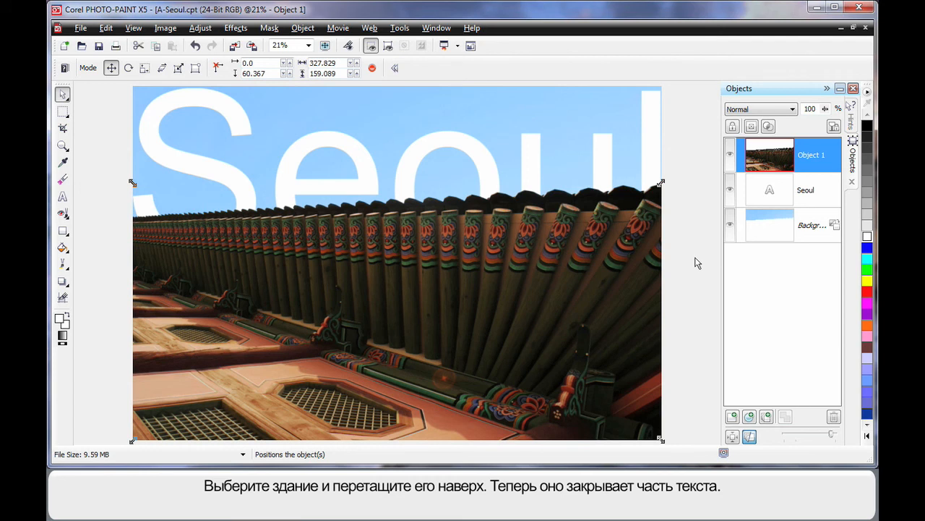
{"action": "left_click", "coordinate": [233, 117]}
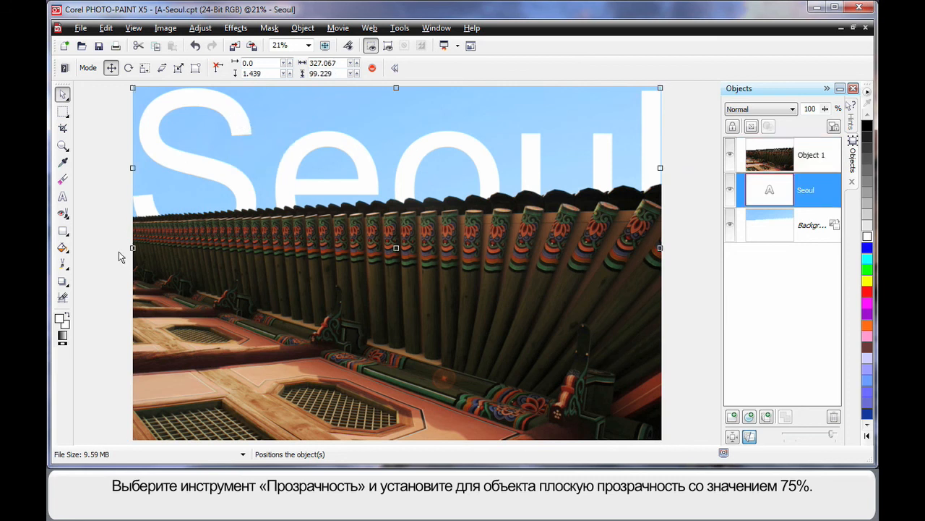
Give the 'Seoul' text flat object transparency of 75 so the sky shows through.
{"action": "left_click", "coordinate": [69, 286]}
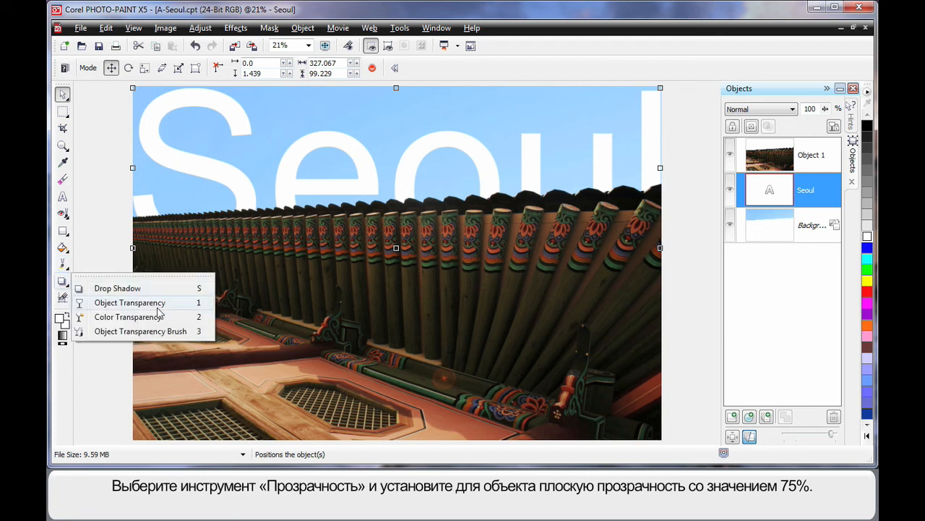
{"action": "left_click", "coordinate": [130, 303]}
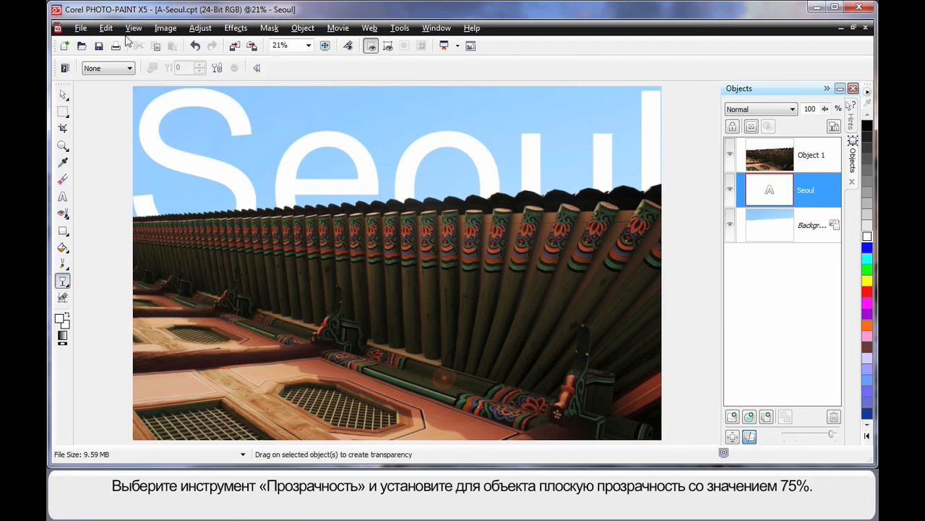
{"action": "left_click", "coordinate": [130, 68]}
{"action": "left_click", "coordinate": [98, 86]}
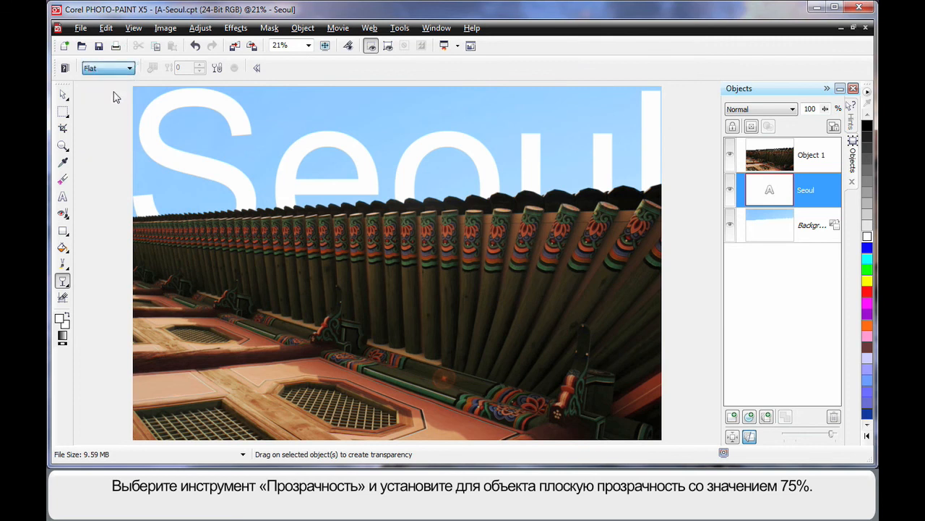
{"action": "left_click", "coordinate": [202, 65]}
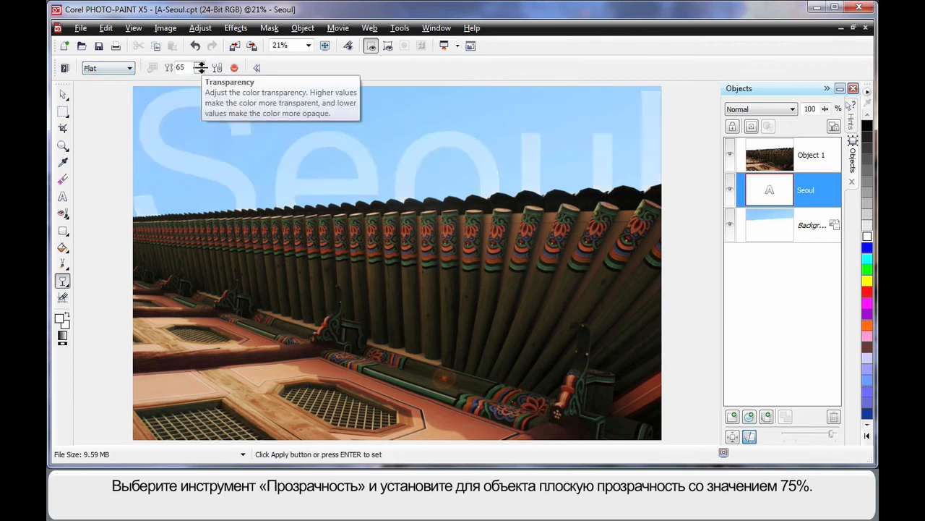
{"action": "left_click_drag", "start_coordinate": [202, 67], "coordinate": [200, 65]}
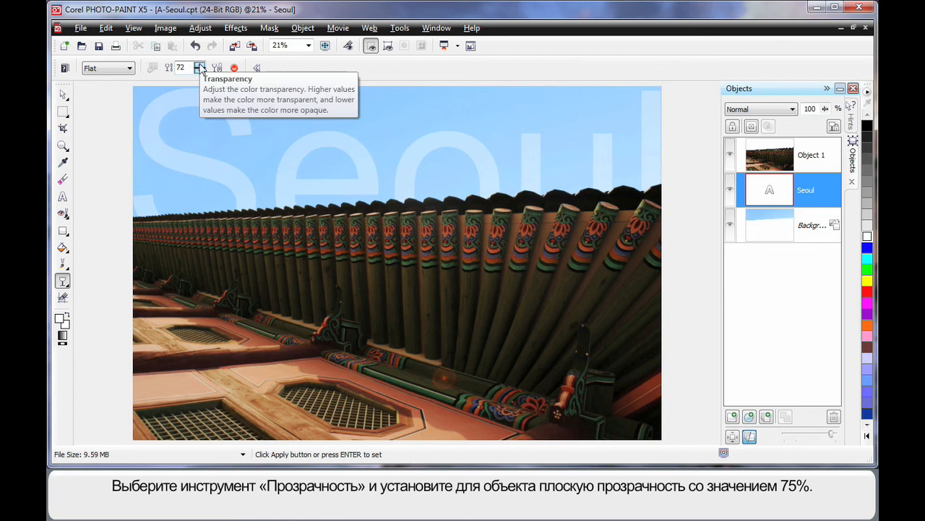
{"action": "left_click", "coordinate": [200, 68]}
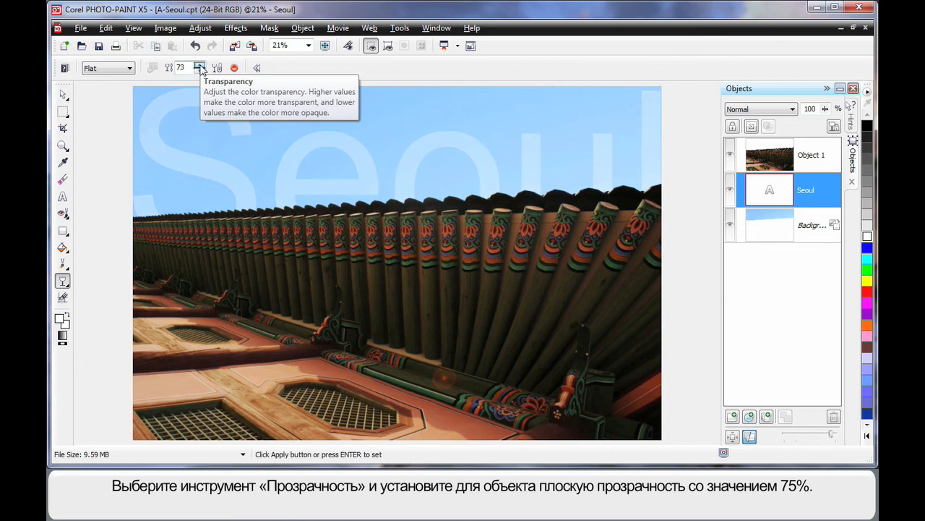
{"action": "left_click", "coordinate": [200, 66]}
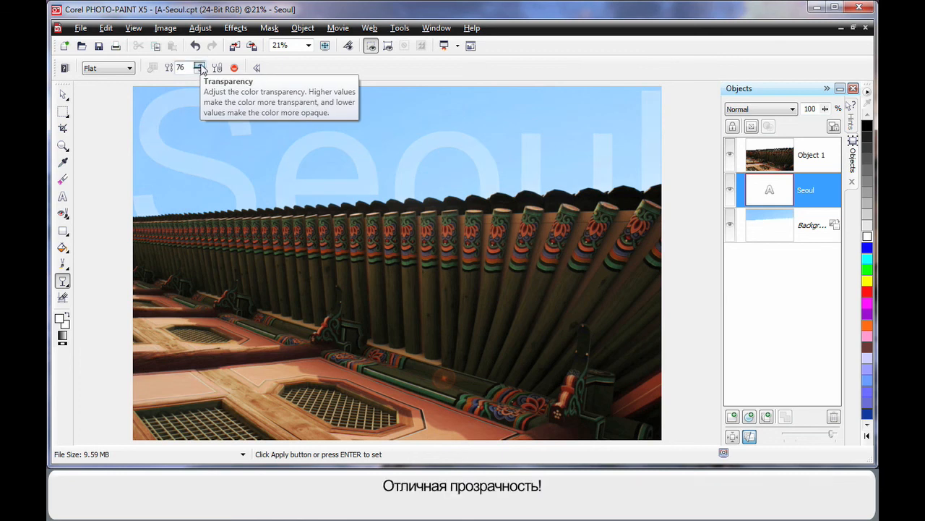
{"action": "left_click", "coordinate": [200, 68]}
{"action": "left_click", "coordinate": [200, 68]}
{"action": "left_click", "coordinate": [200, 71]}
{"action": "left_click", "coordinate": [200, 70]}
{"action": "key", "text": "Return"}
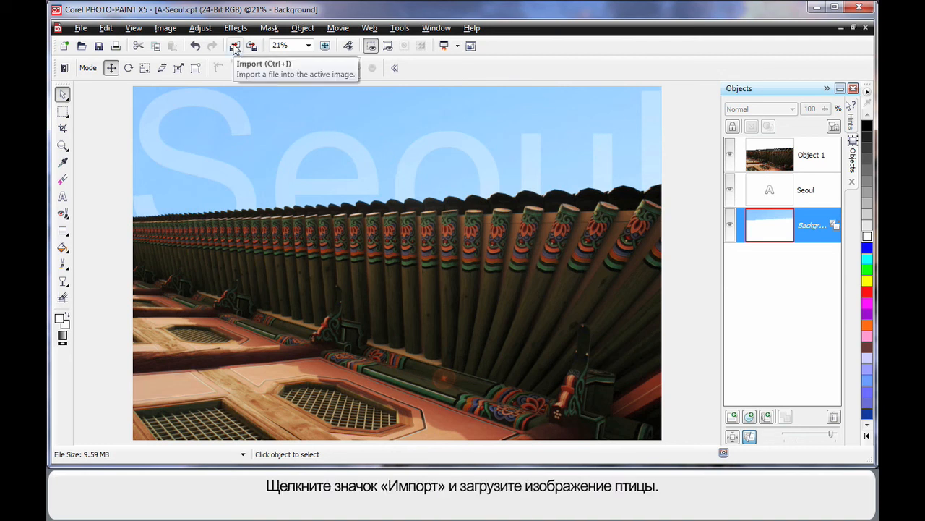
Import the bird image F43014.cpt from the Pictures library onto the photo.
{"action": "left_click", "coordinate": [235, 46]}
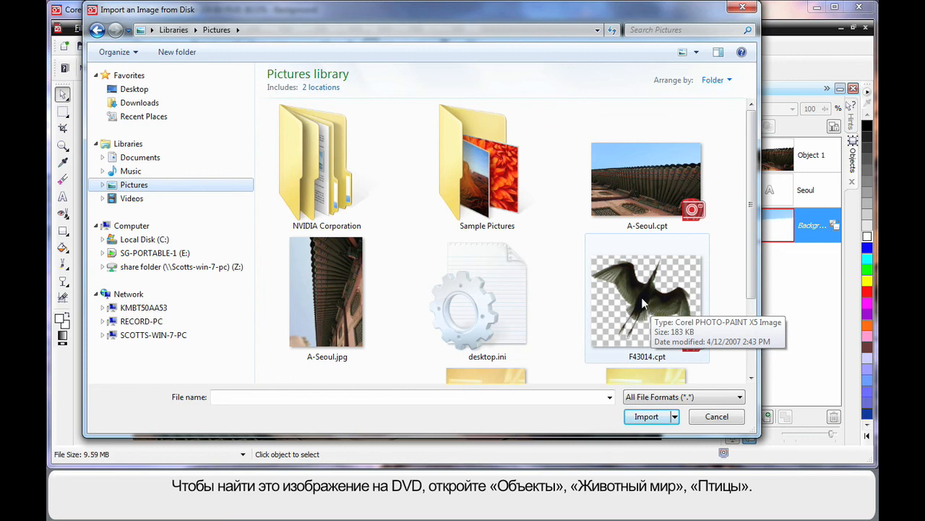
{"action": "double_click", "coordinate": [645, 303]}
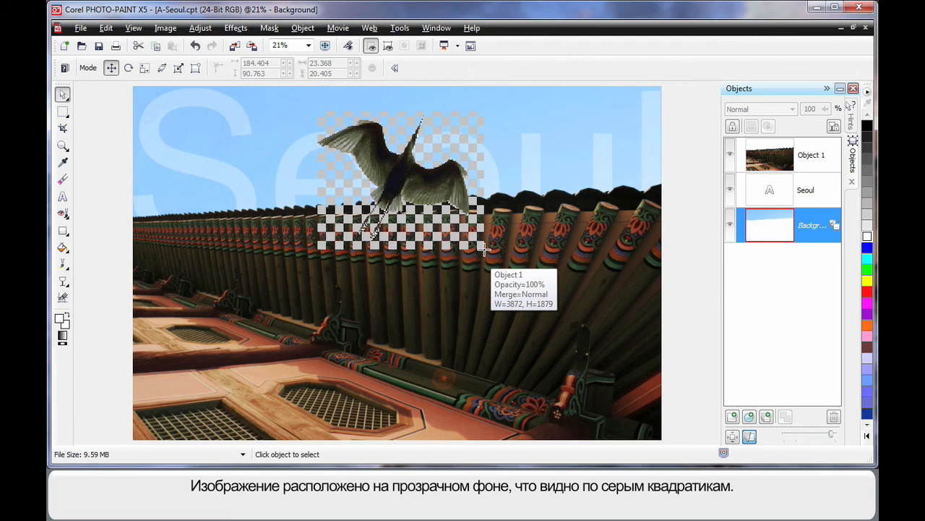
Place the imported bird as a small object in the sky just above the roofline.
{"action": "left_click_drag", "start_coordinate": [484, 249], "coordinate": [383, 154]}
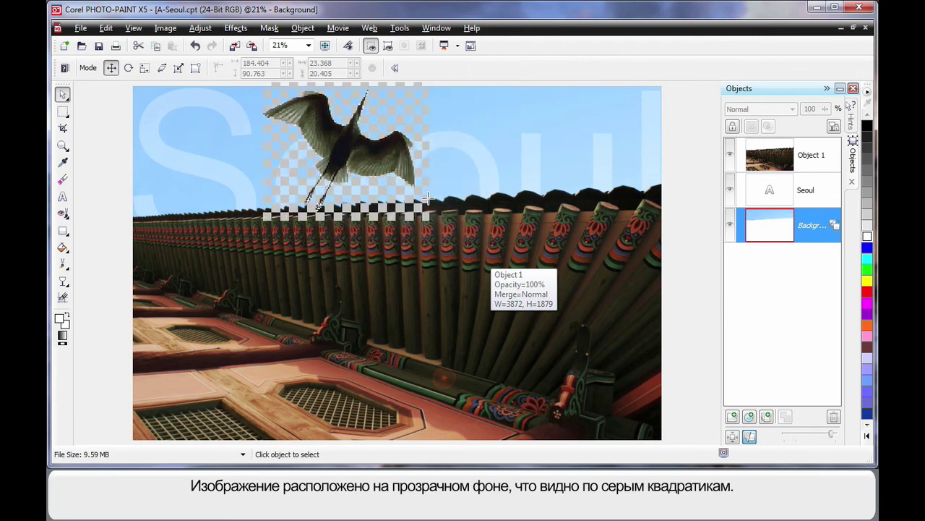
{"action": "left_click", "coordinate": [383, 153]}
{"action": "mouse_move", "coordinate": [386, 150]}
{"action": "left_mouse_down"}
{"action": "mouse_move", "coordinate": [461, 214]}
{"action": "mouse_move", "coordinate": [399, 159]}
{"action": "left_mouse_up"}
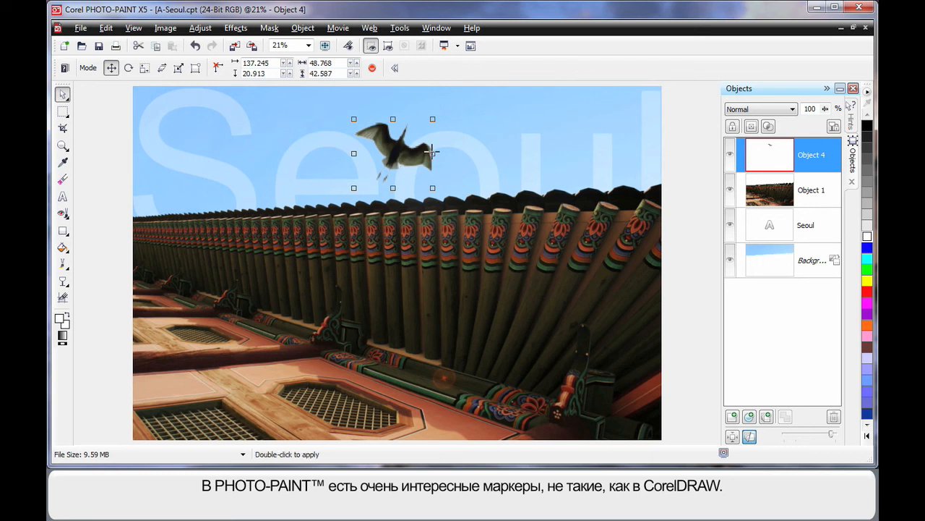
{"action": "left_click", "coordinate": [399, 159]}
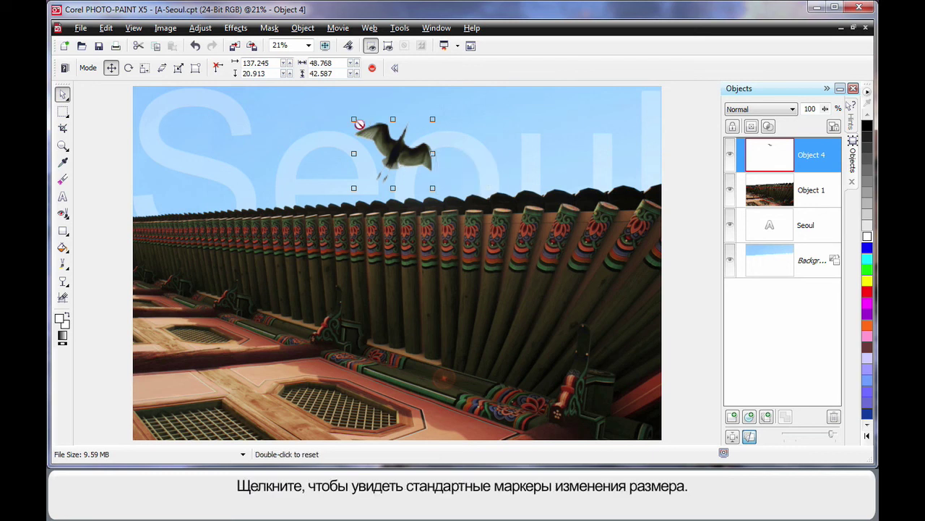
Try rotate, distort and perspective handles on the bird, undo, and return to resize handles.
{"action": "left_click", "coordinate": [407, 153]}
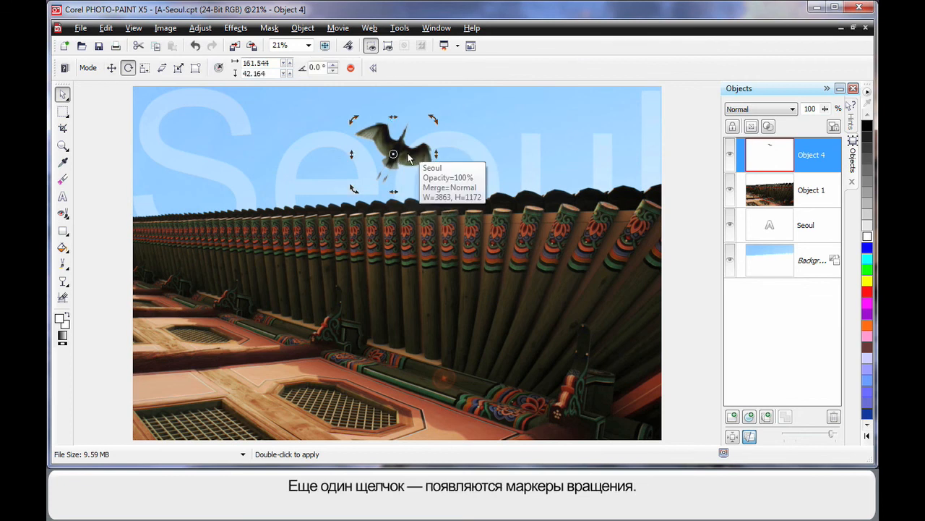
{"action": "left_click_drag", "start_coordinate": [434, 118], "coordinate": [431, 190]}
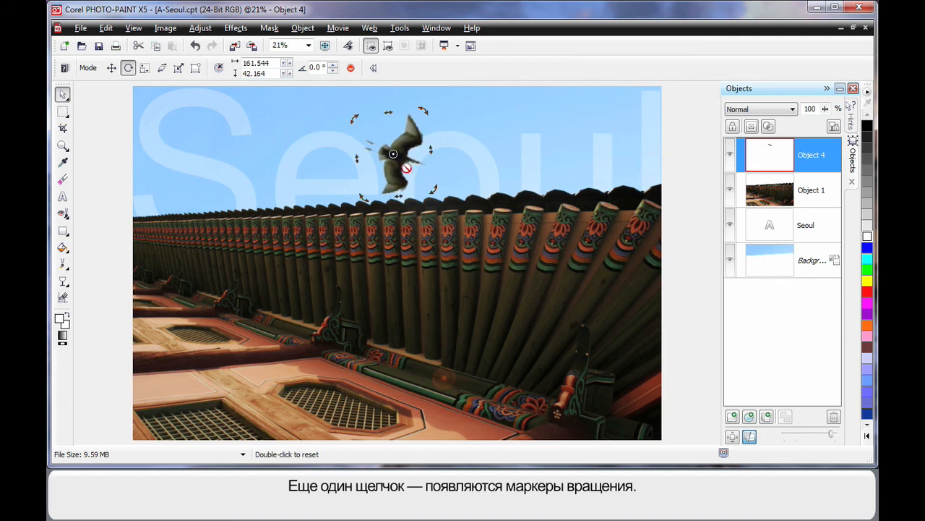
{"action": "left_click_drag", "start_coordinate": [396, 165], "coordinate": [386, 155]}
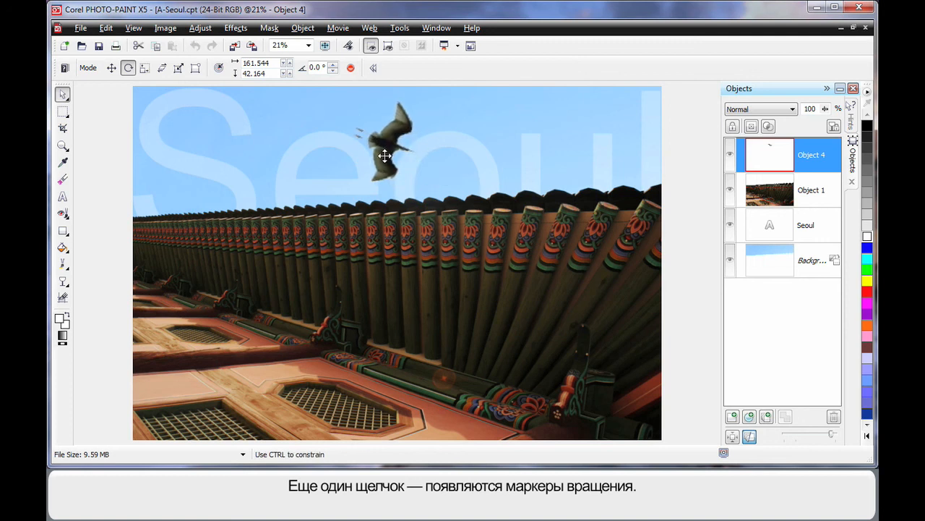
{"action": "left_click", "coordinate": [387, 155]}
{"action": "left_click", "coordinate": [386, 159]}
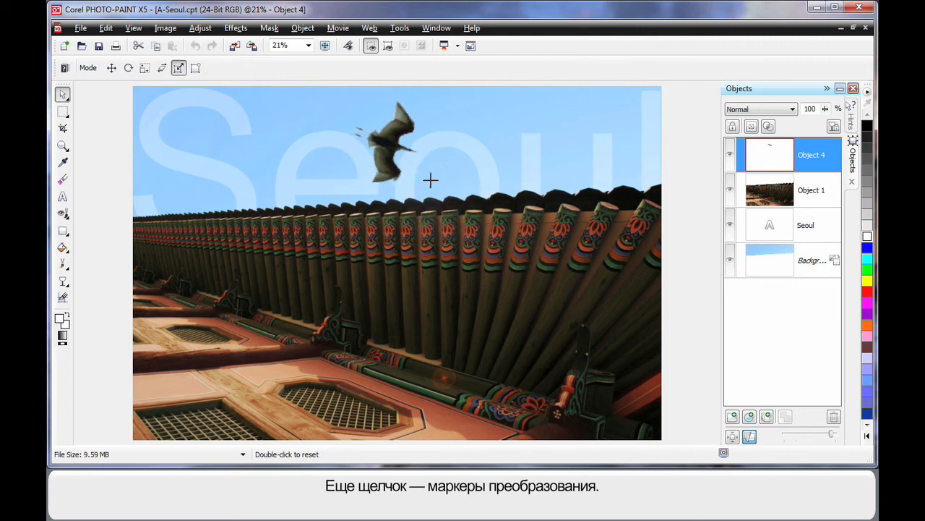
{"action": "key", "text": "ctrl+z"}
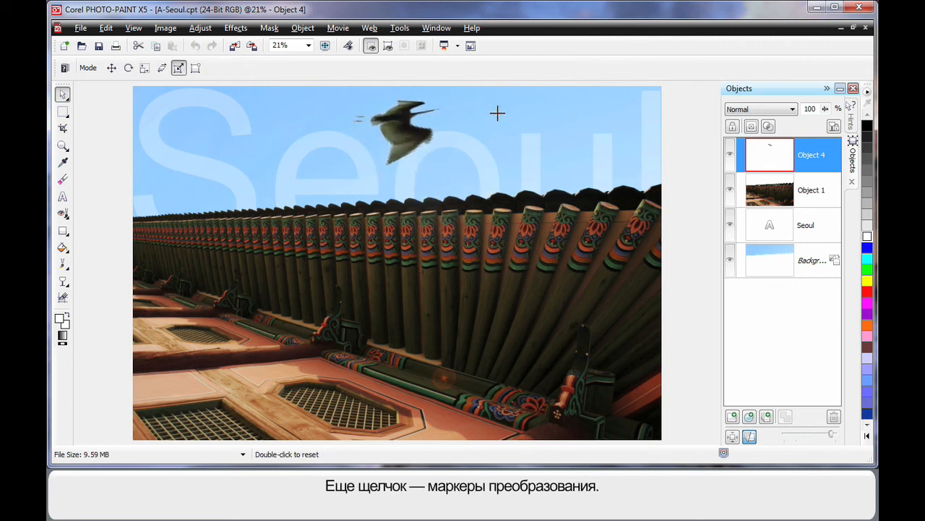
{"action": "left_click", "coordinate": [442, 175]}
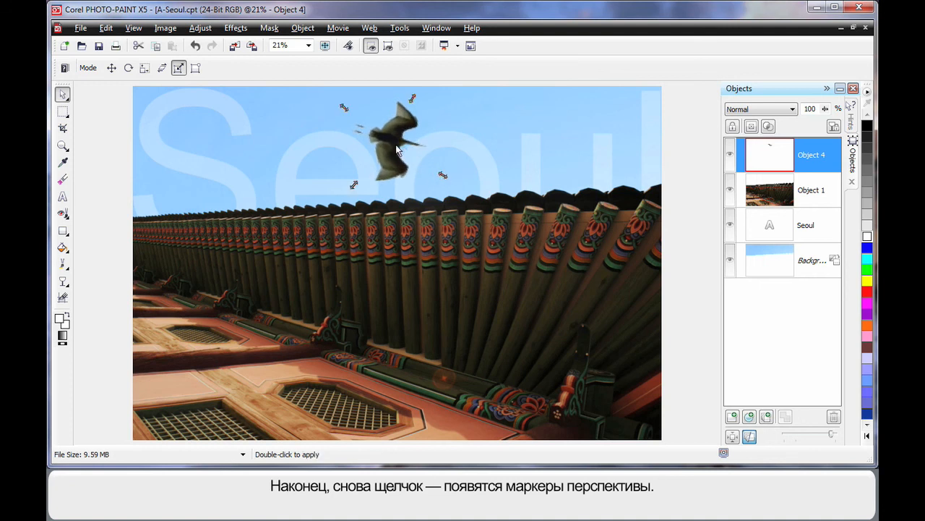
{"action": "left_click", "coordinate": [441, 175]}
{"action": "left_click", "coordinate": [442, 169]}
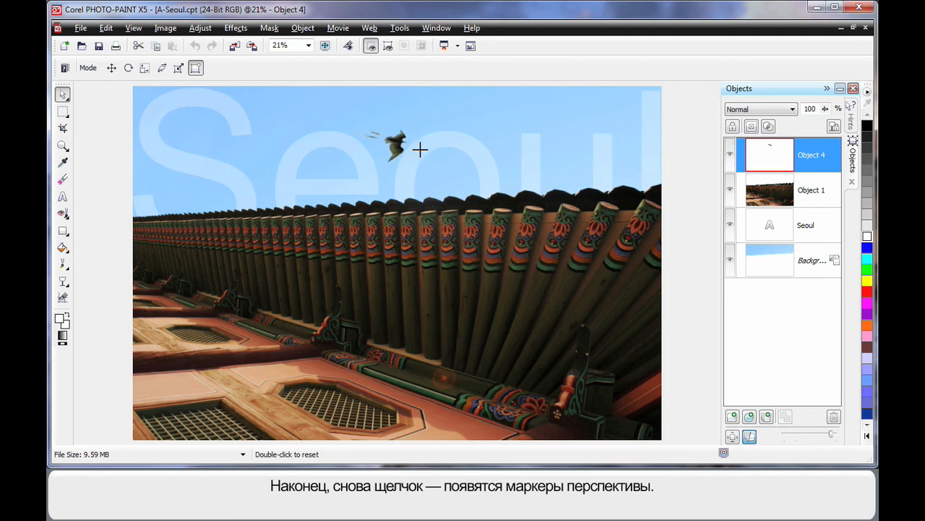
{"action": "left_click", "coordinate": [437, 167]}
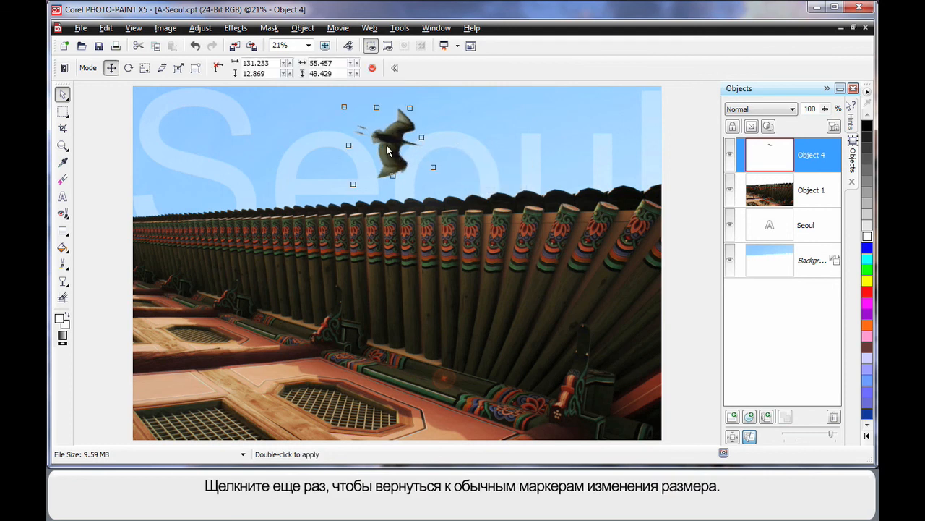
{"action": "left_click", "coordinate": [389, 150]}
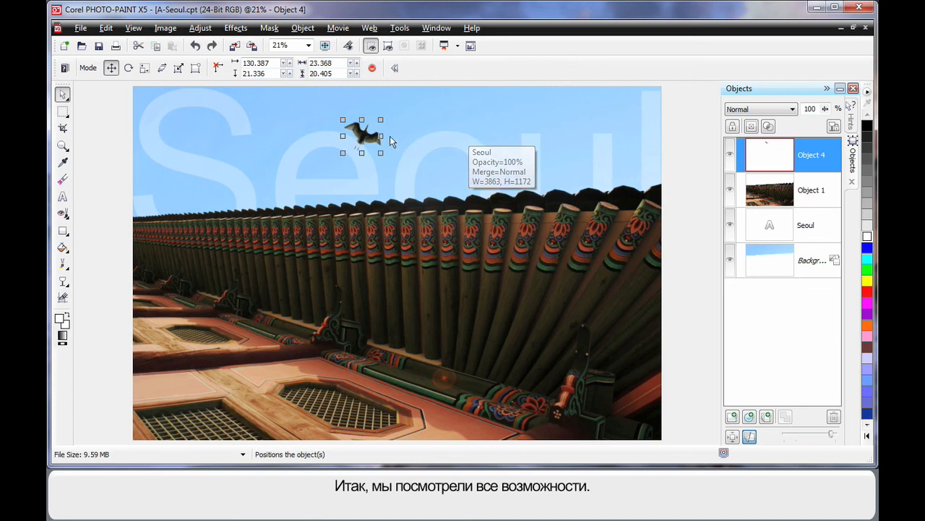
Tilt the bird into a downward dive and move it lower right in the sky.
{"action": "left_click", "coordinate": [128, 68]}
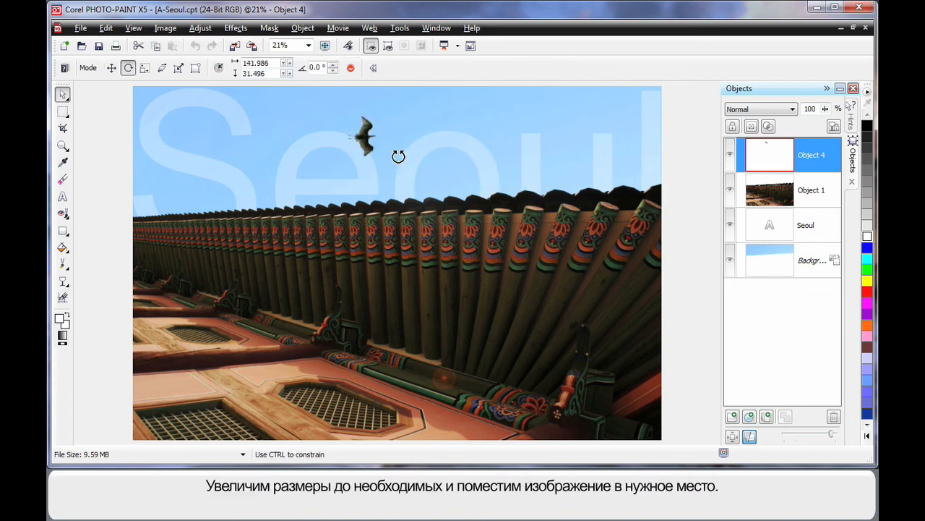
{"action": "left_click_drag", "start_coordinate": [398, 156], "coordinate": [394, 172]}
{"action": "double_click", "coordinate": [389, 131]}
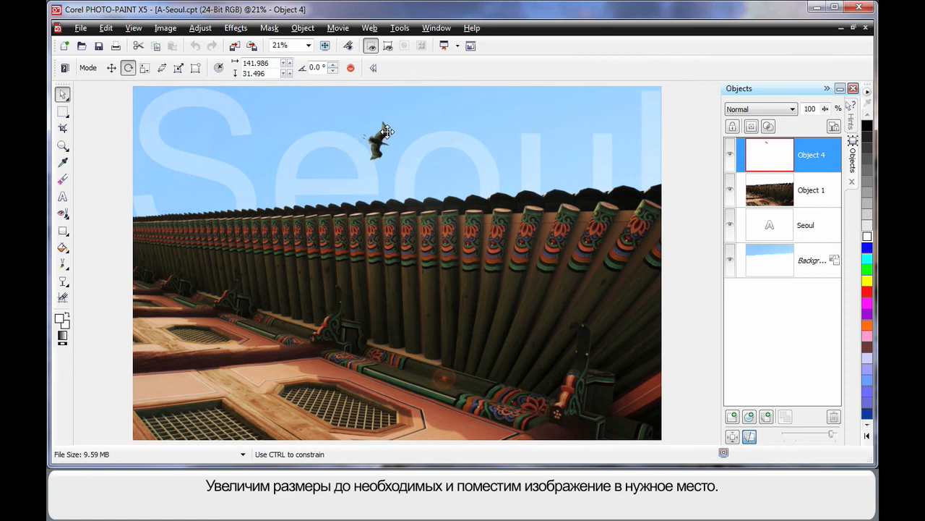
{"action": "left_click_drag", "start_coordinate": [388, 131], "coordinate": [398, 160]}
{"action": "double_click", "coordinate": [399, 161]}
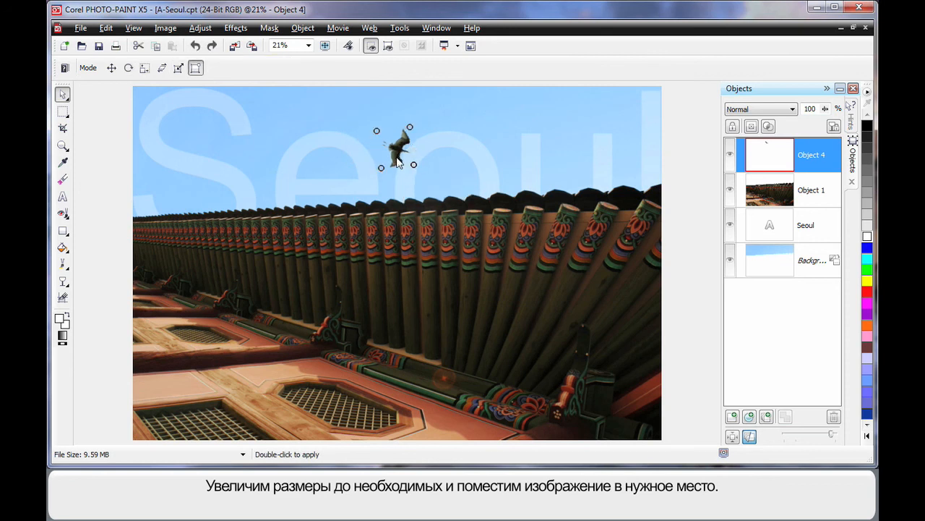
Enlarge the bird, nudge it up above the roof, and apply the transformation.
{"action": "left_click", "coordinate": [398, 162]}
{"action": "mouse_move", "coordinate": [414, 165]}
{"action": "left_mouse_down"}
{"action": "mouse_move", "coordinate": [439, 199]}
{"action": "mouse_move", "coordinate": [394, 159]}
{"action": "mouse_move", "coordinate": [421, 186]}
{"action": "left_mouse_up"}
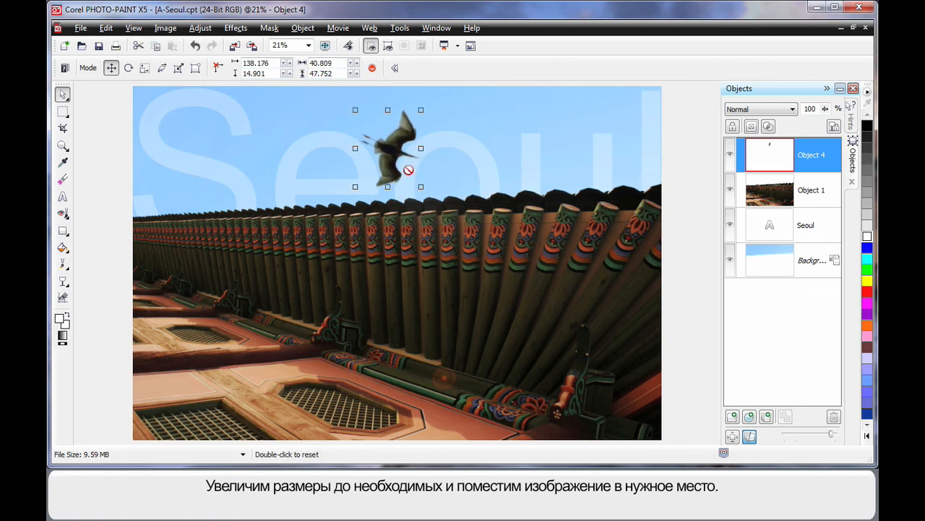
{"action": "left_click_drag", "start_coordinate": [388, 154], "coordinate": [388, 148]}
{"action": "right_click", "coordinate": [388, 151]}
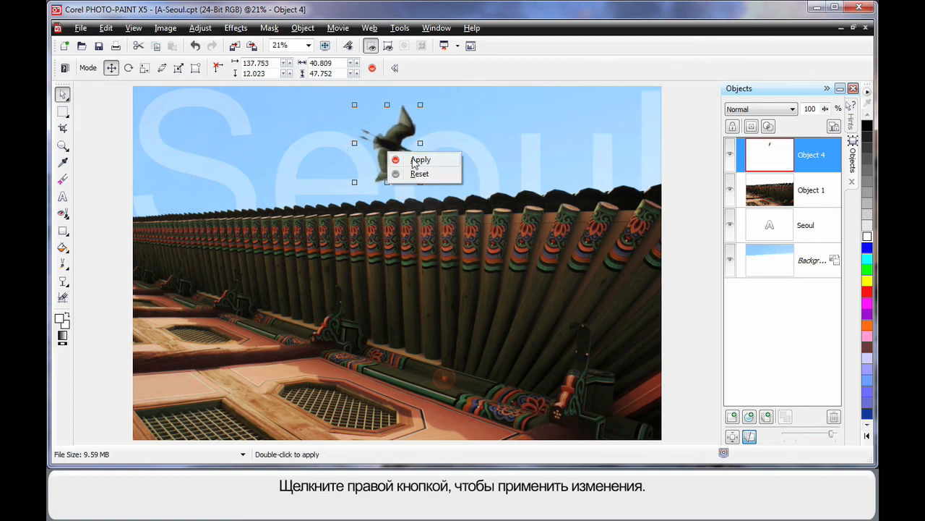
{"action": "left_click", "coordinate": [412, 157]}
{"action": "left_click", "coordinate": [696, 185]}
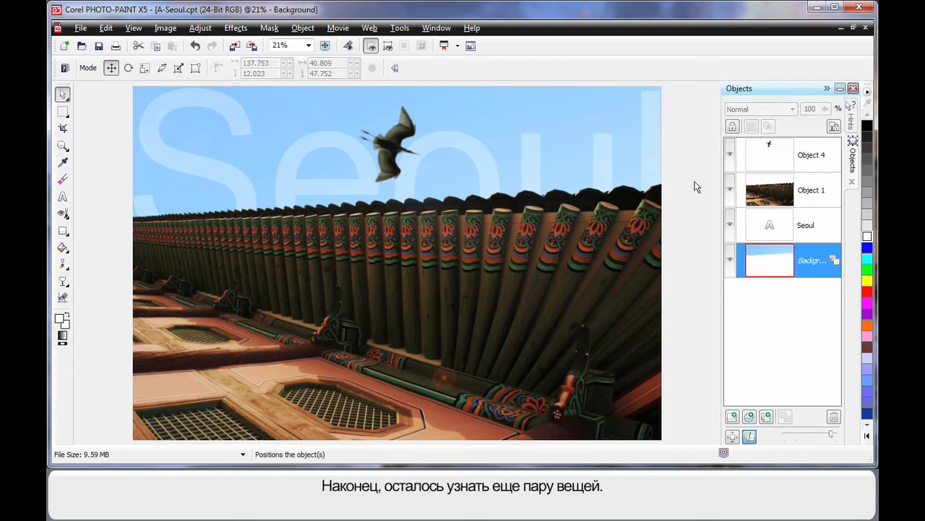
Group the bird (Object 4) with the building (Object 1) in the Objects docker.
{"action": "left_click", "coordinate": [783, 155]}
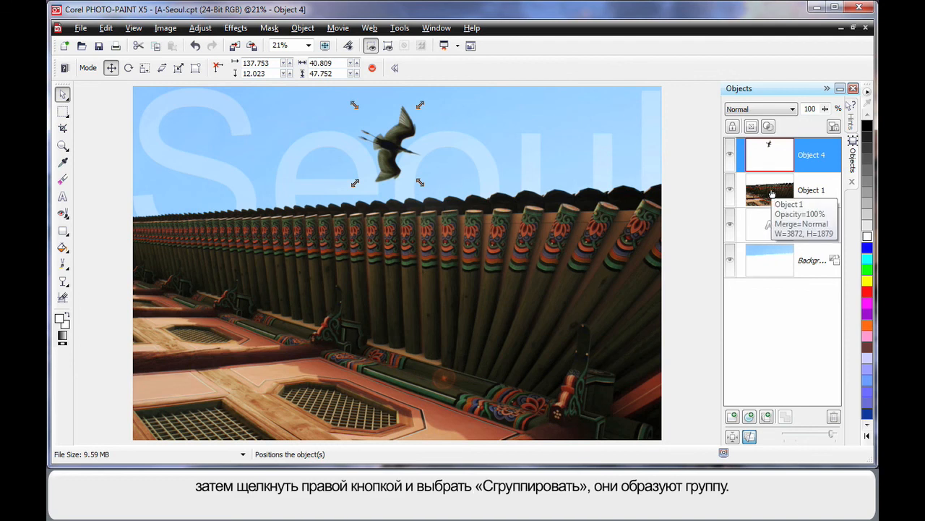
{"action": "left_click", "coordinate": [773, 193]}
{"action": "right_click", "coordinate": [772, 192]}
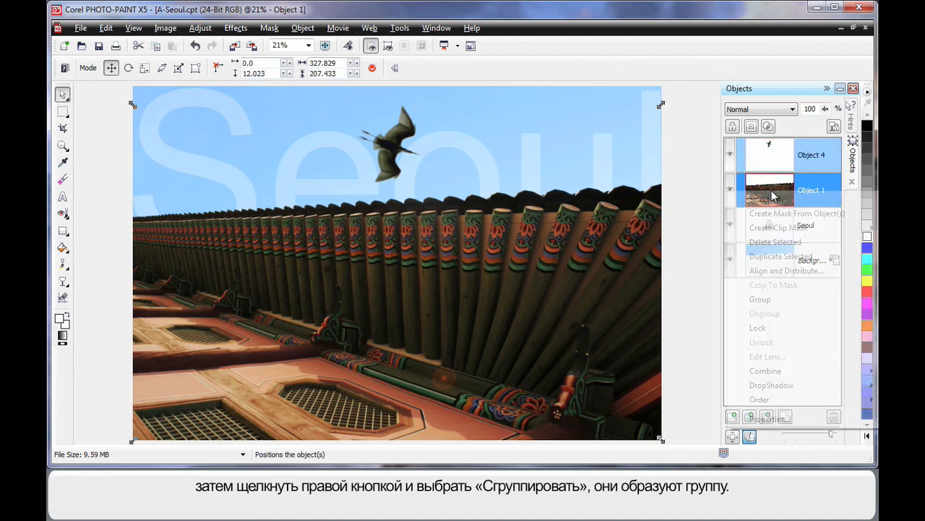
{"action": "left_click", "coordinate": [761, 299]}
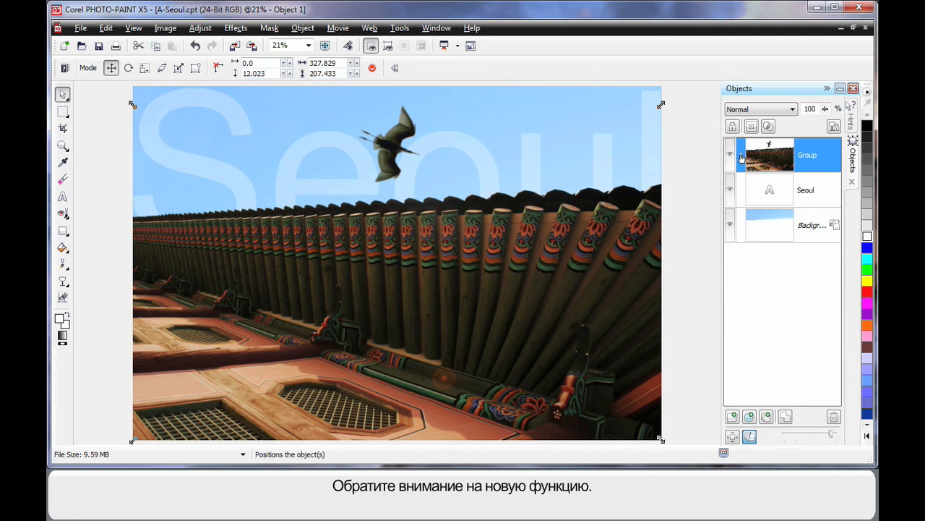
{"action": "left_click", "coordinate": [741, 157]}
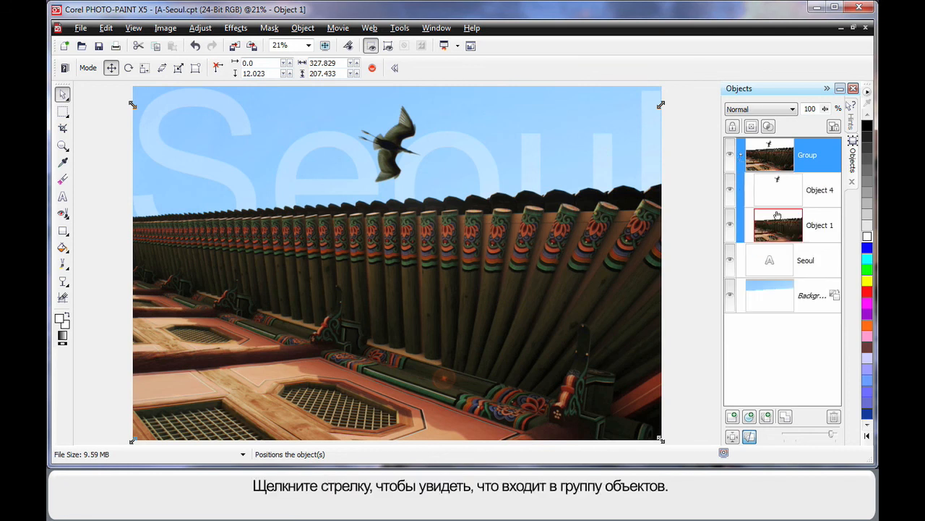
{"action": "left_click", "coordinate": [741, 158]}
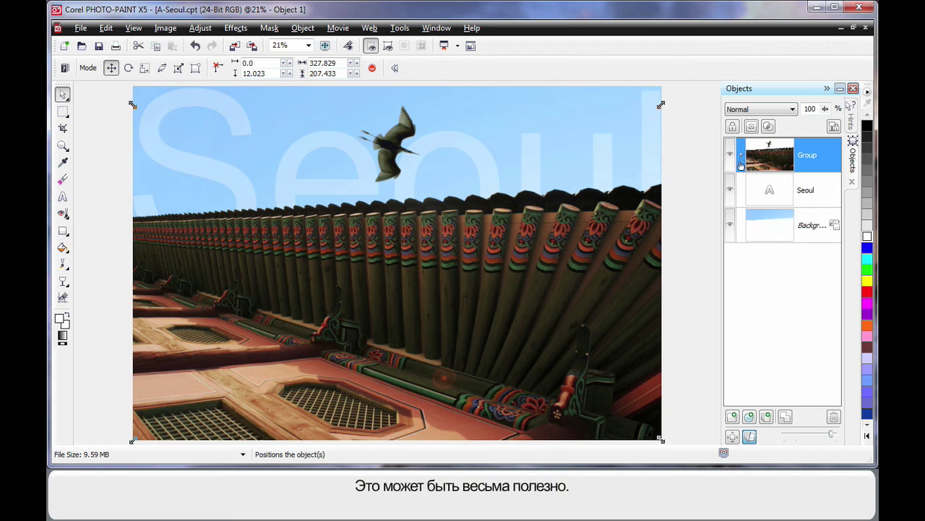
{"action": "left_click", "coordinate": [686, 221]}
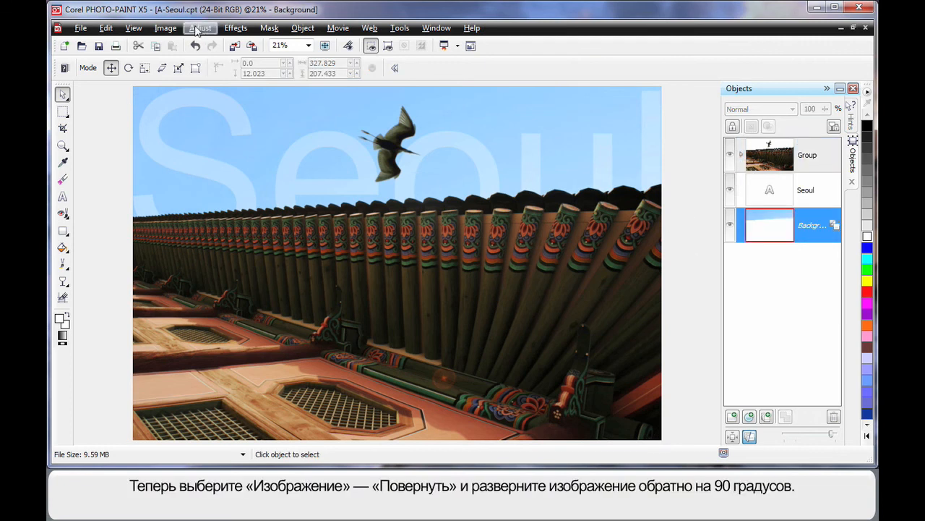
Rotate the whole image 90° counterclockwise to portrait and fit it in the window.
{"action": "left_click", "coordinate": [166, 28]}
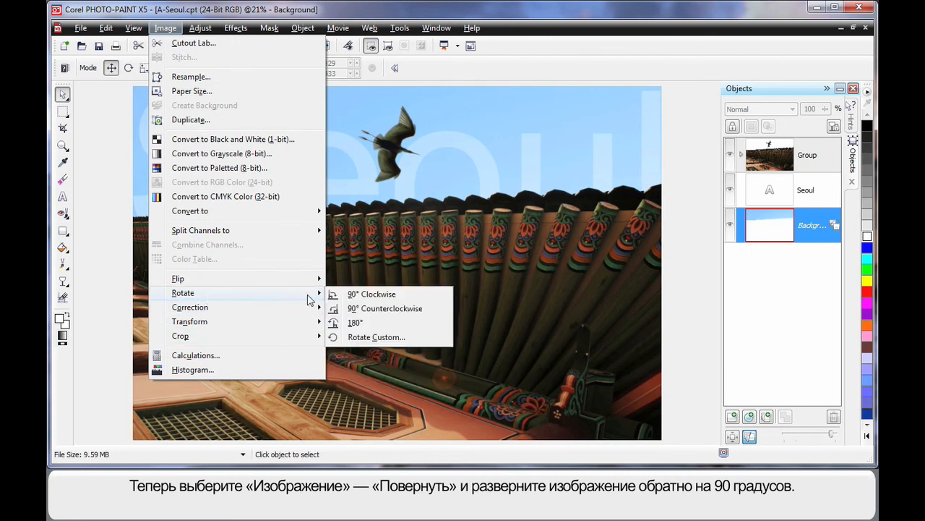
{"action": "left_click", "coordinate": [390, 308]}
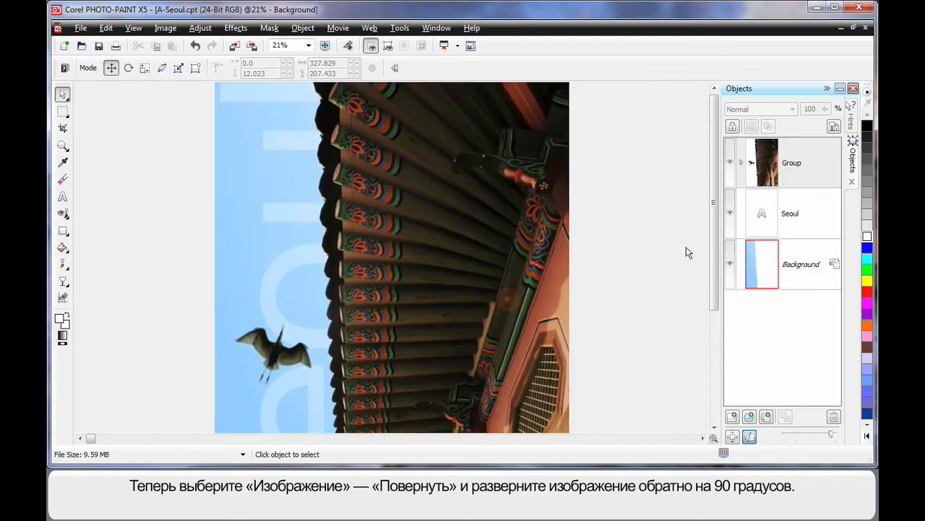
{"action": "key", "text": "F4"}
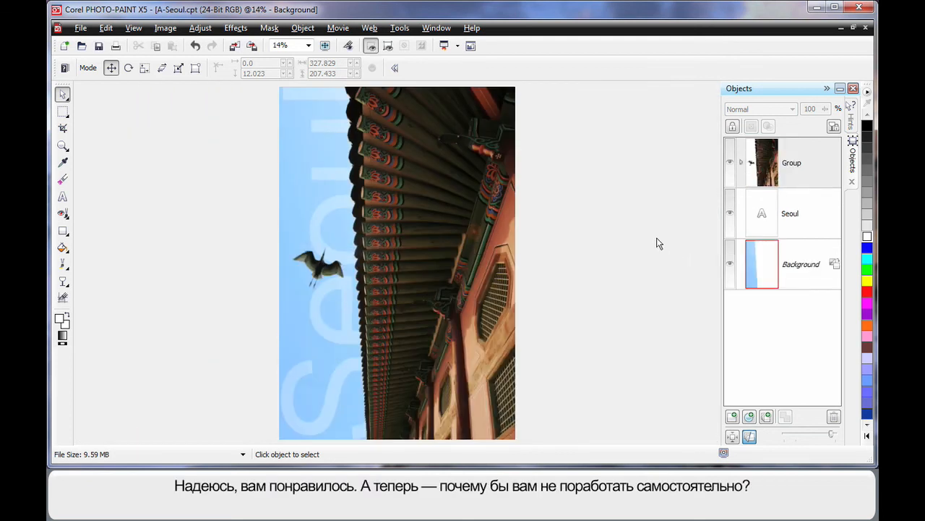